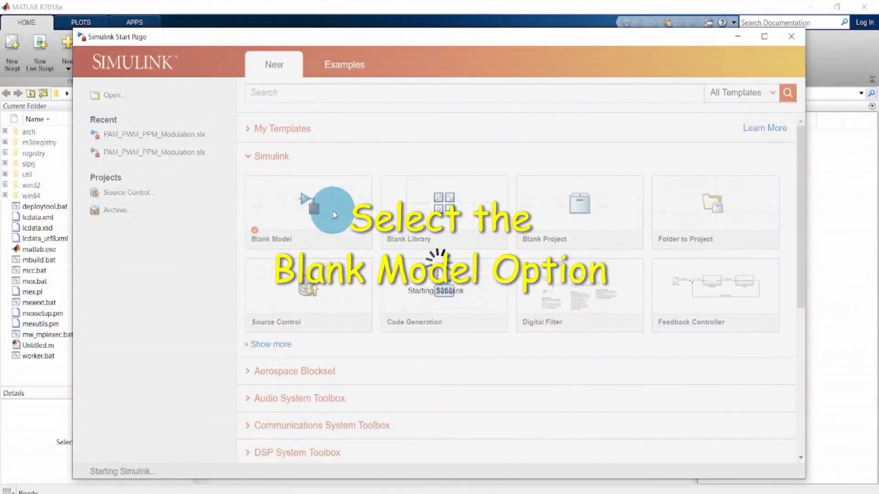
Create a blank Simulink model and maximize its window.
{"action": "left_click", "coordinate": [333, 215]}
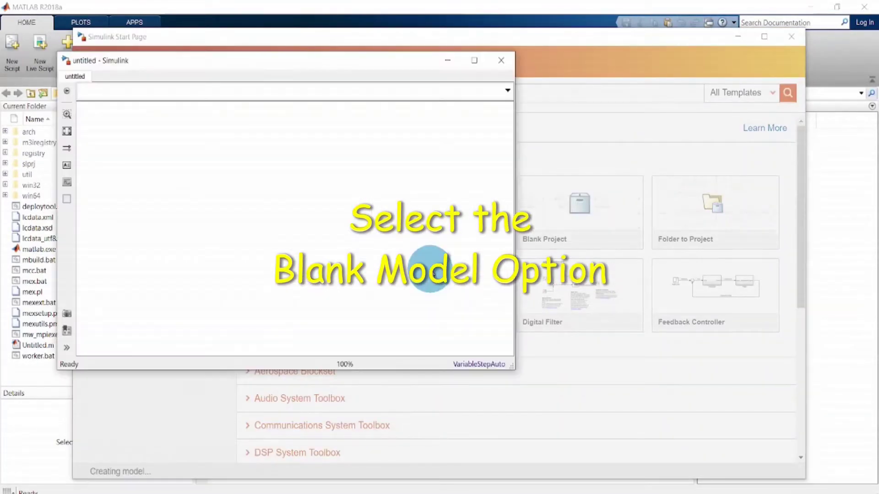
{"action": "left_click", "coordinate": [475, 60]}
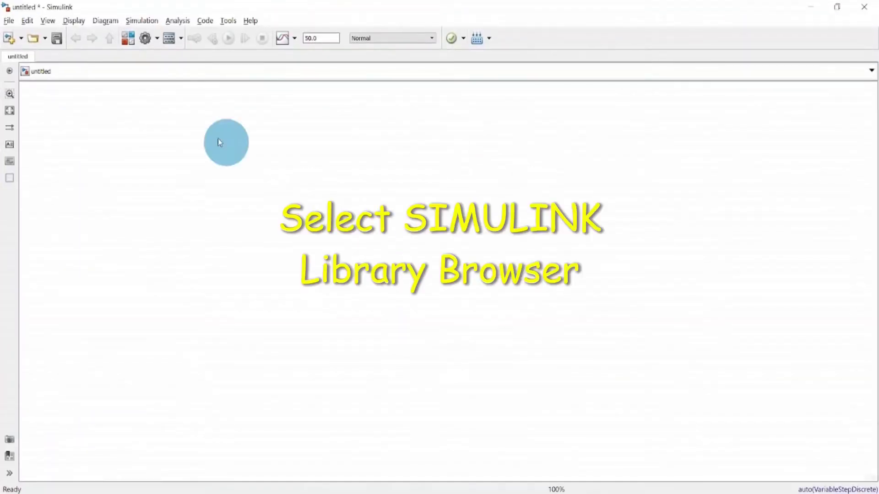
Find the Random Integer Generator block in the Simulink library by searching "Random Integer" and add it to the model.
{"action": "left_click", "coordinate": [128, 39]}
{"action": "left_click", "coordinate": [222, 56]}
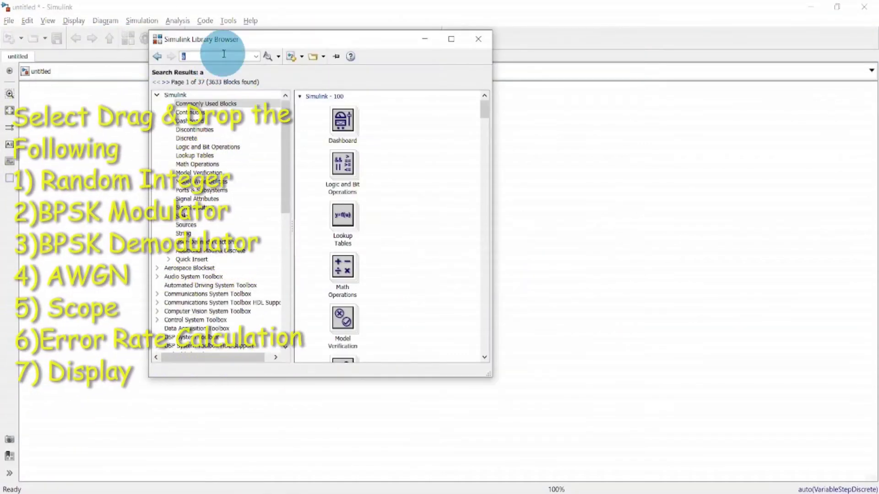
{"action": "type", "text": "r"}
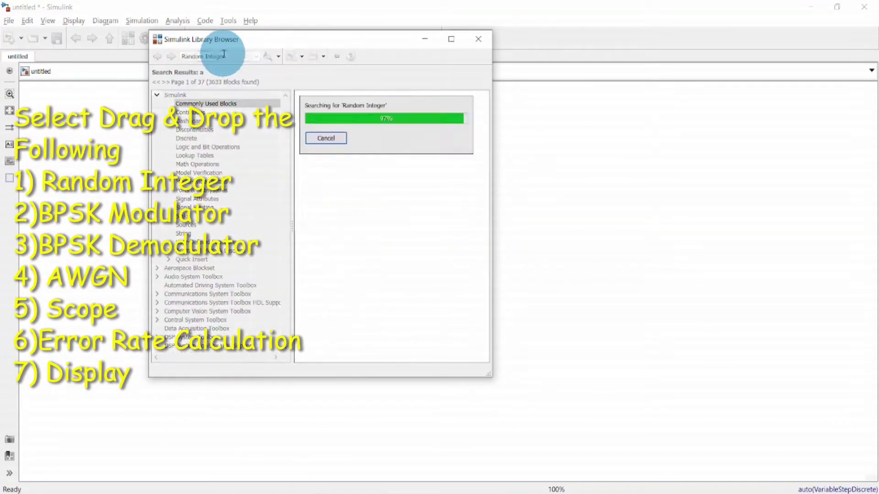
{"action": "left_click", "coordinate": [364, 114]}
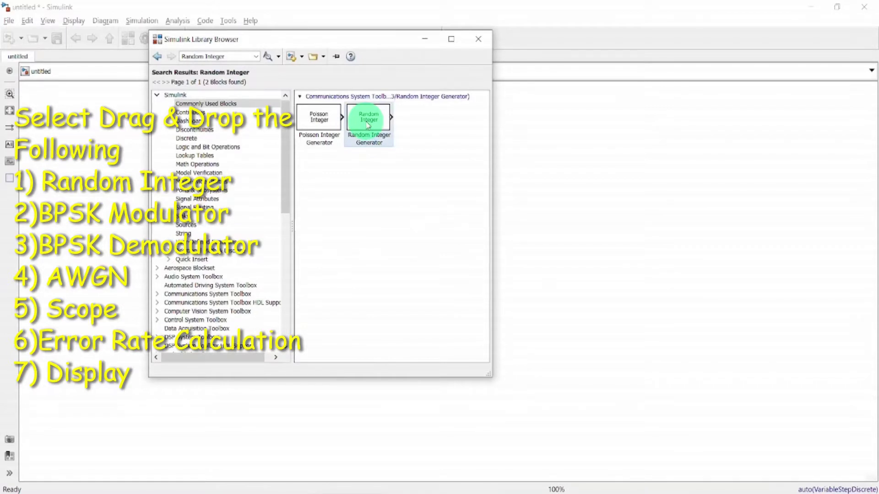
{"action": "left_click_drag", "start_coordinate": [367, 125], "coordinate": [562, 238]}
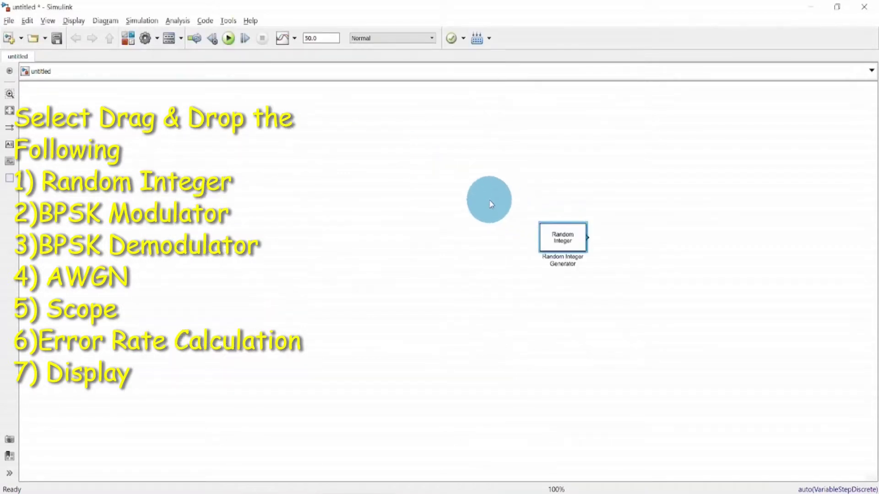
Search the library for "bpsk" and place a Communications System Toolbox BPSK Modulator Baseband block beside the Random Integer Generator.
{"action": "key", "text": "ctrl+shift+l"}
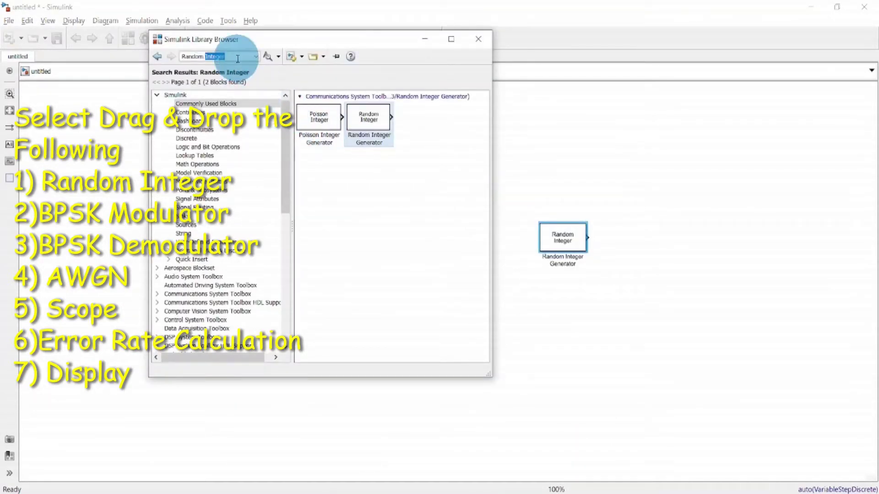
{"action": "type", "text": "b"}
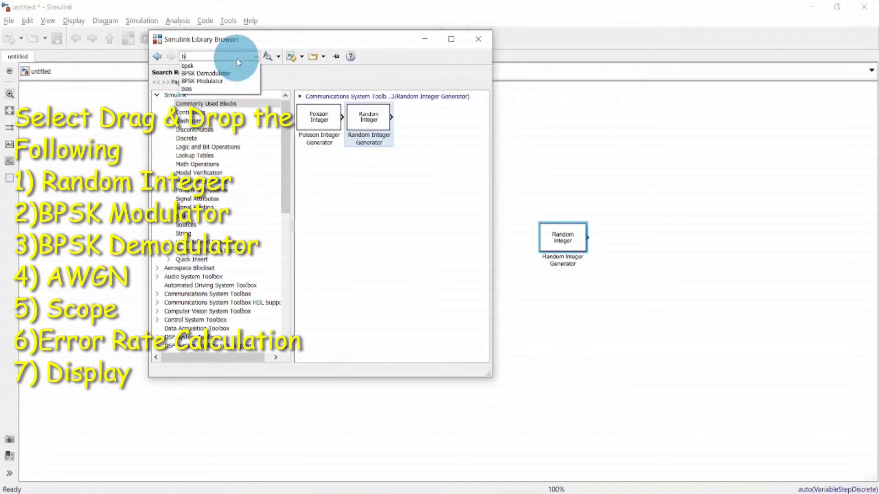
{"action": "type", "text": "psk"}
{"action": "key", "text": "Return"}
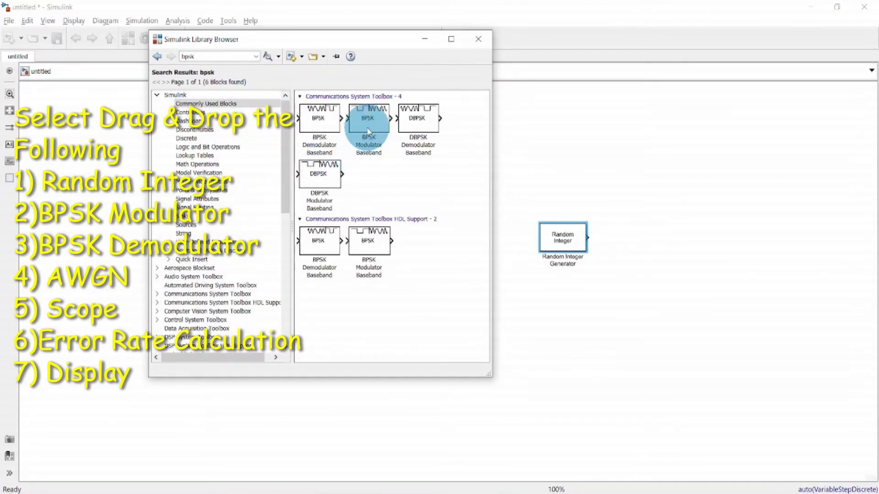
{"action": "left_click_drag", "start_coordinate": [368, 132], "coordinate": [665, 241]}
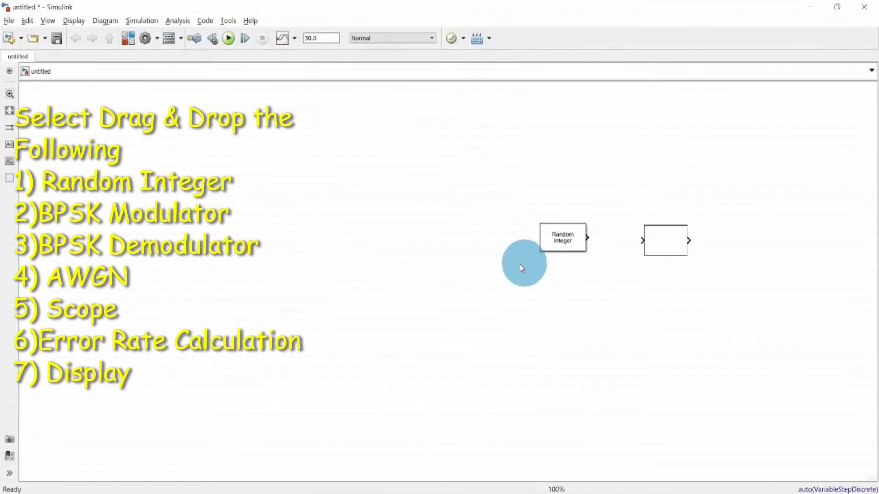
Add the BPSK Demodulator Baseband block from Communications System Toolbox HDL Support beside the modulator.
{"action": "key", "text": "alt+Tab"}
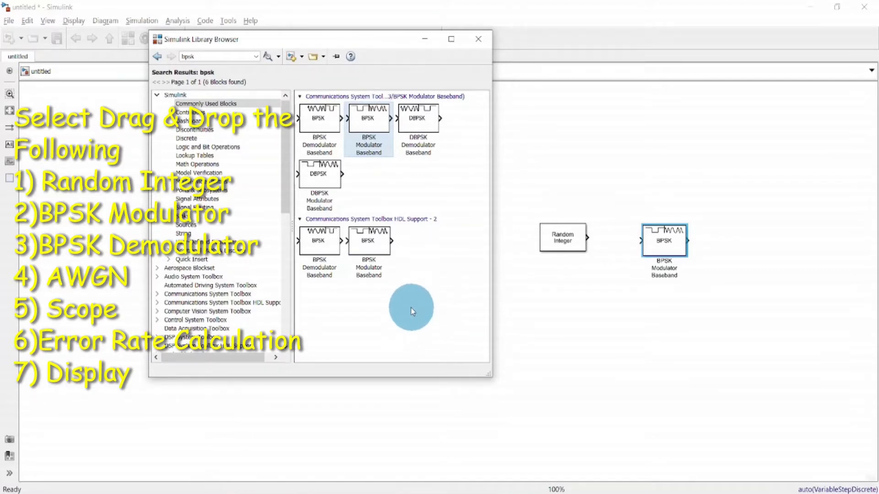
{"action": "left_click", "coordinate": [329, 260]}
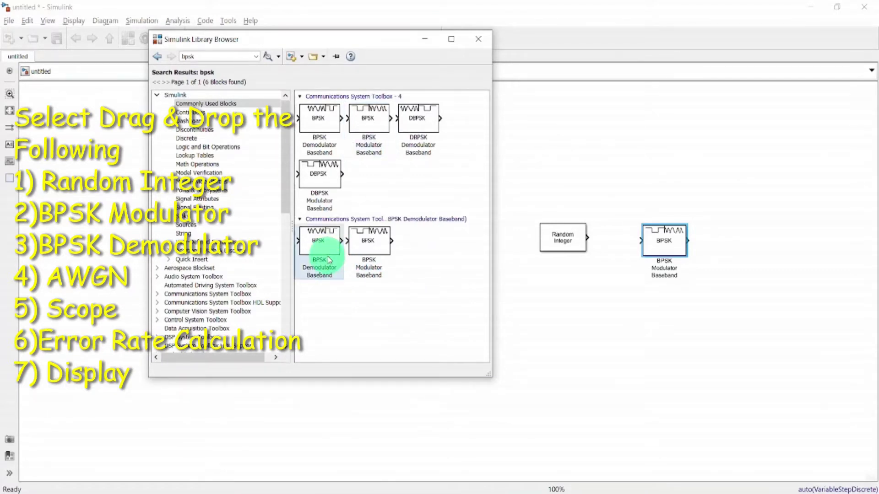
{"action": "left_click_drag", "start_coordinate": [329, 259], "coordinate": [730, 250]}
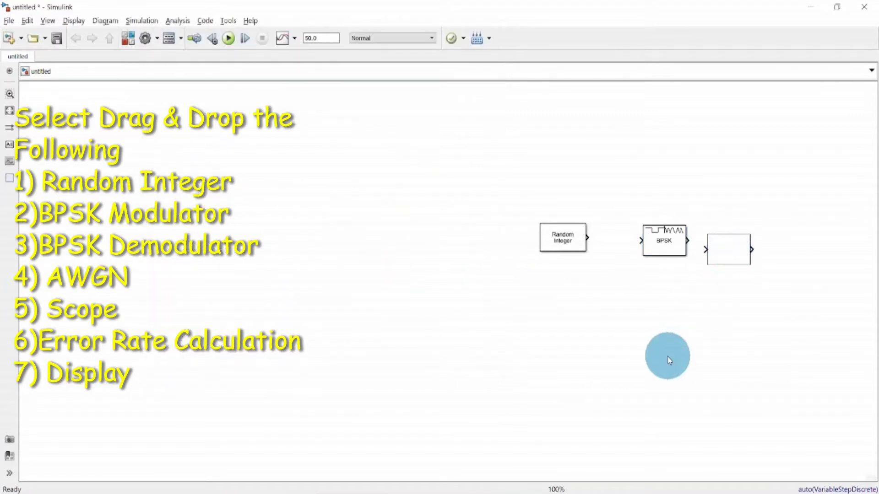
Search the library for "awgn" and place an AWGN Channel block below the BPSK modulator.
{"action": "double_click", "coordinate": [220, 55]}
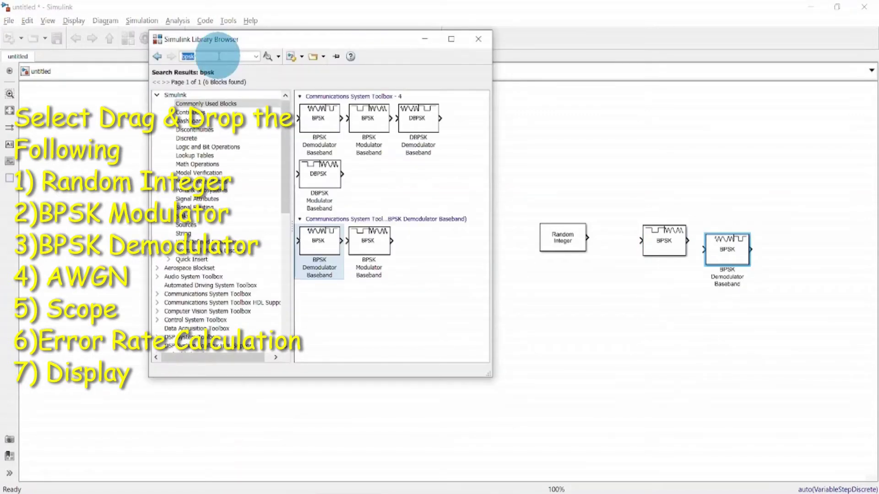
{"action": "type", "text": "awgn"}
{"action": "key", "text": "Return"}
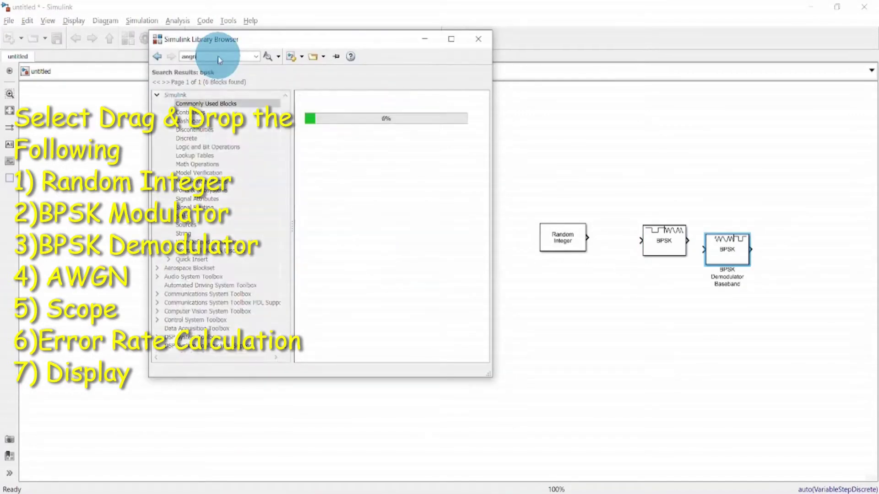
{"action": "left_click_drag", "start_coordinate": [324, 120], "coordinate": [641, 310]}
Search the library for "scope" and place the commonly used Scope block beside the AWGN Channel.
{"action": "key", "text": "ctrl+shift+l"}
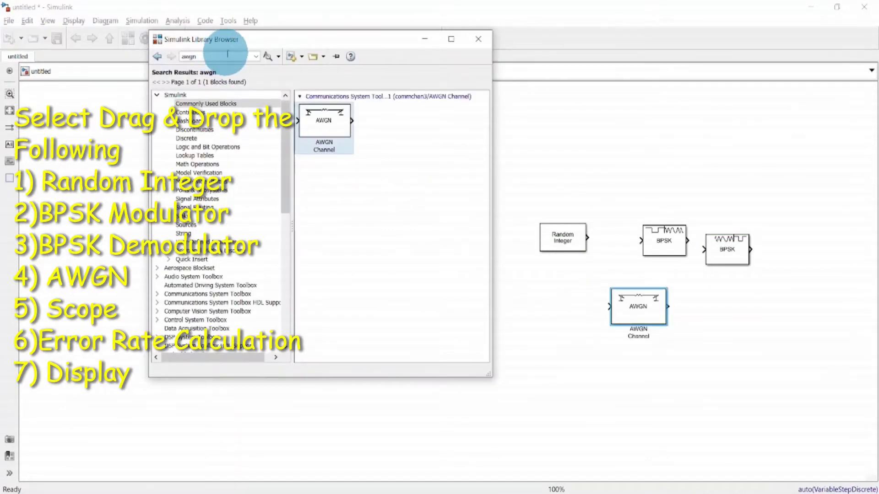
{"action": "type", "text": "scope"}
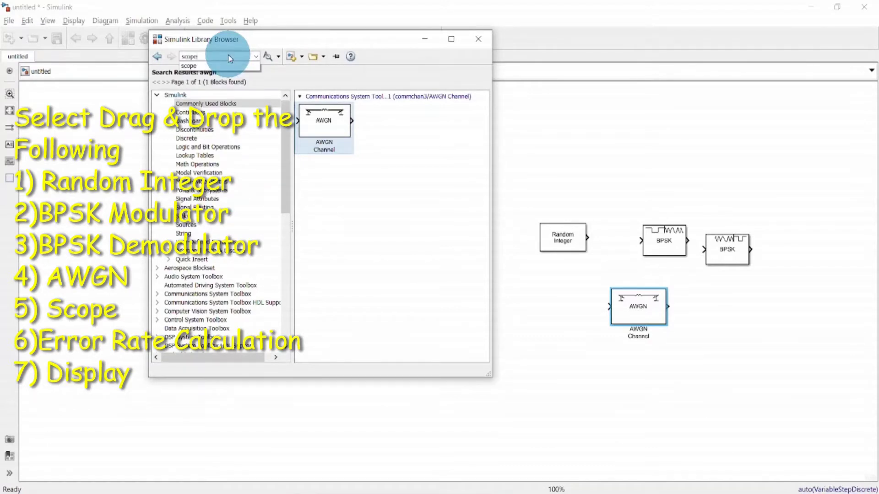
{"action": "key", "text": "Return"}
{"action": "left_click_drag", "start_coordinate": [340, 121], "coordinate": [737, 318]}
Search the library for "error rate cal" and place the Communications System Toolbox Error Rate Calculation block above the BPSK modulator.
{"action": "key", "text": "alt+Tab"}
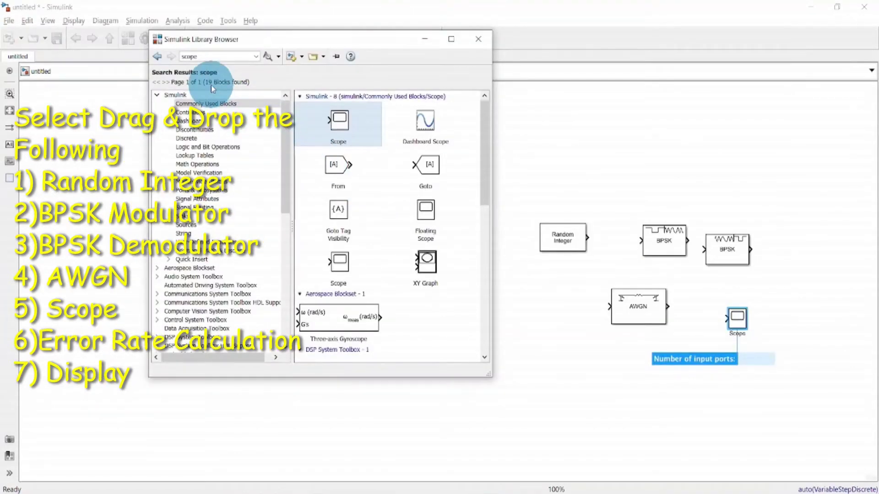
{"action": "double_click", "coordinate": [215, 56]}
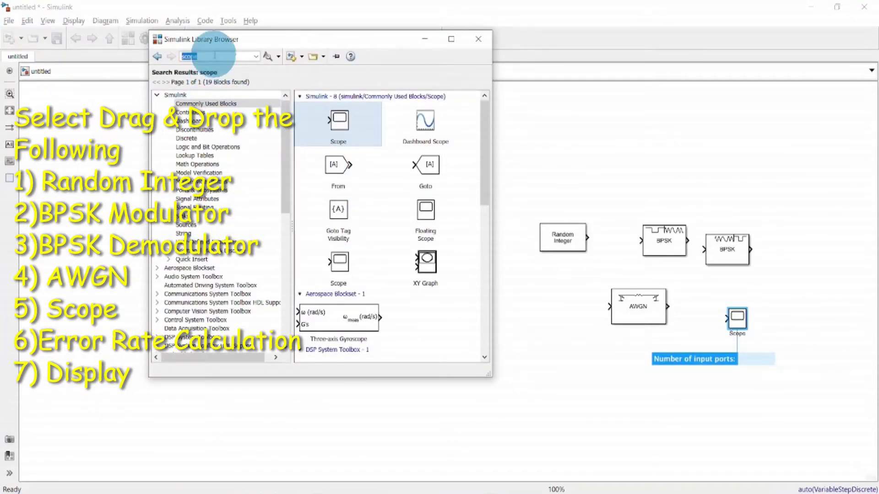
{"action": "type", "text": "erro"}
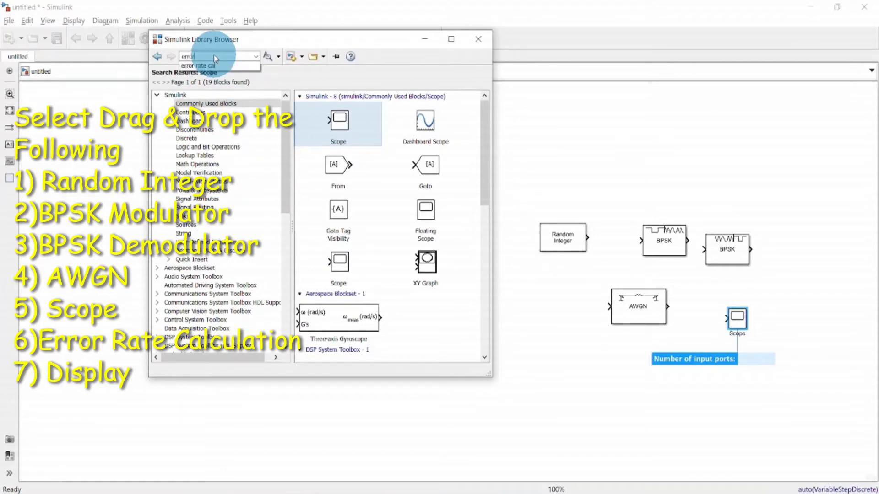
{"action": "key", "text": "Down"}
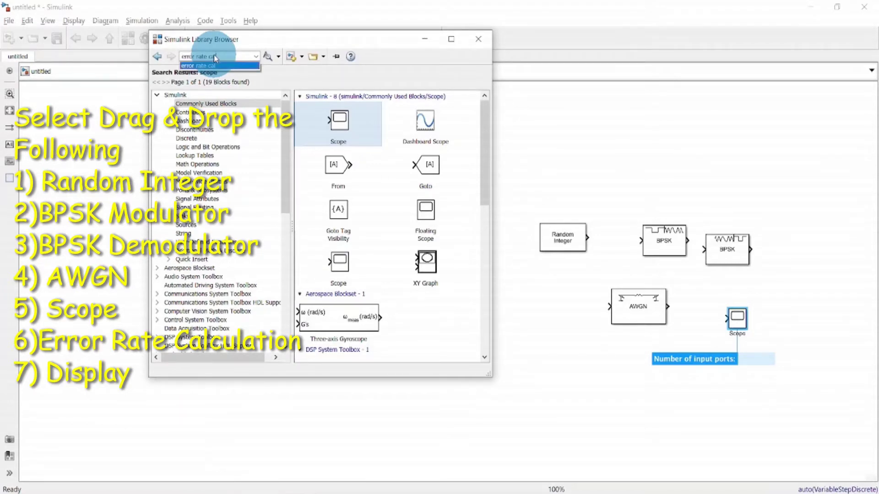
{"action": "key", "text": "Return"}
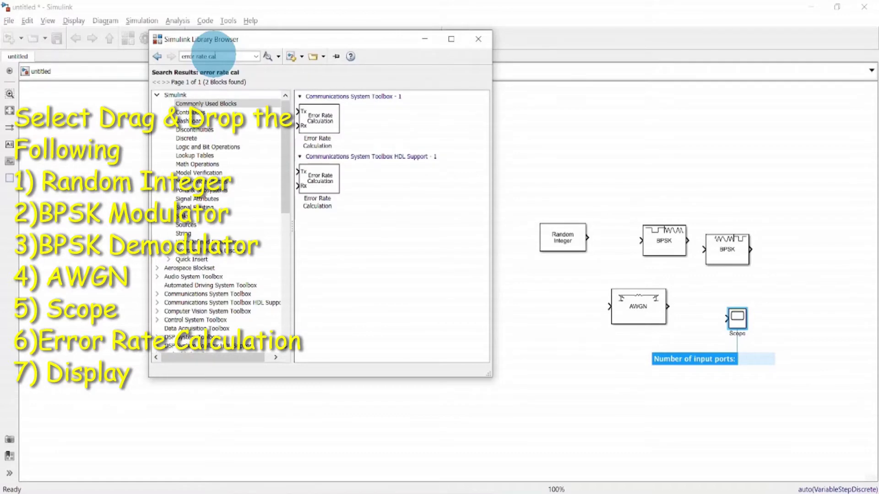
{"action": "left_click_drag", "start_coordinate": [319, 120], "coordinate": [666, 178]}
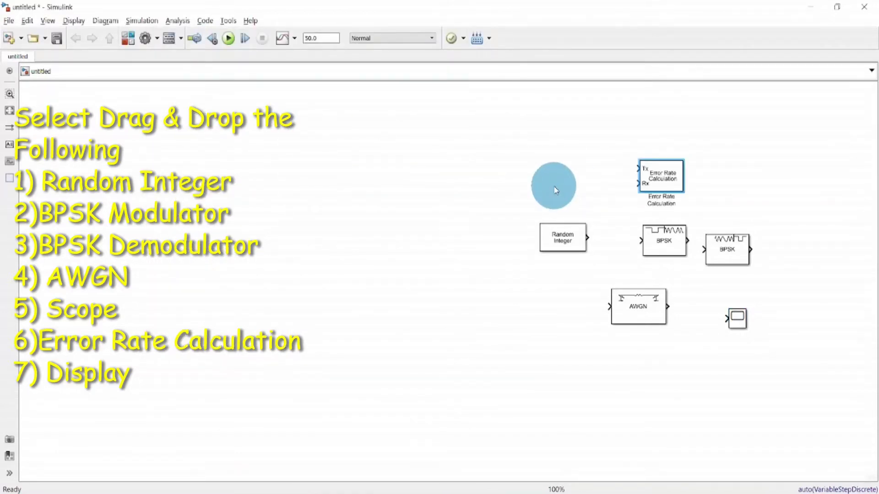
Search the library for "display" and place the numeric Display sink block to the right of Error Rate Calculation.
{"action": "key", "text": "ctrl+shift+l"}
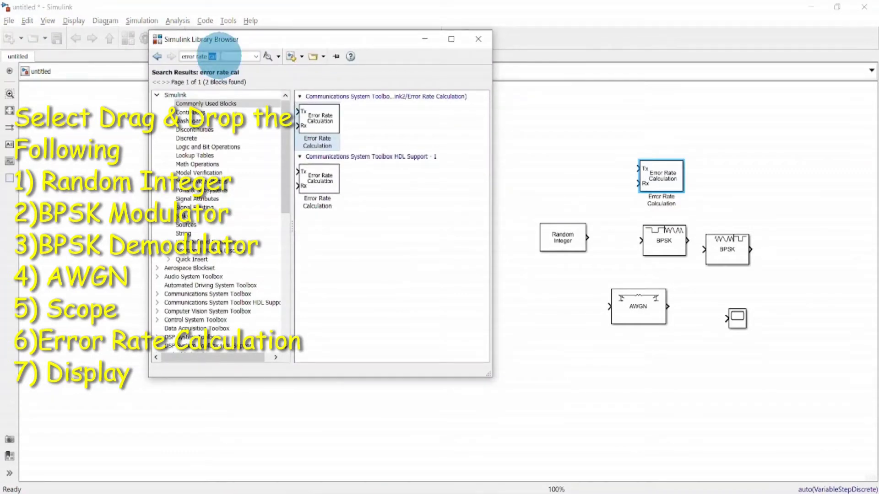
{"action": "left_click", "coordinate": [219, 56]}
{"action": "type", "text": "d"}
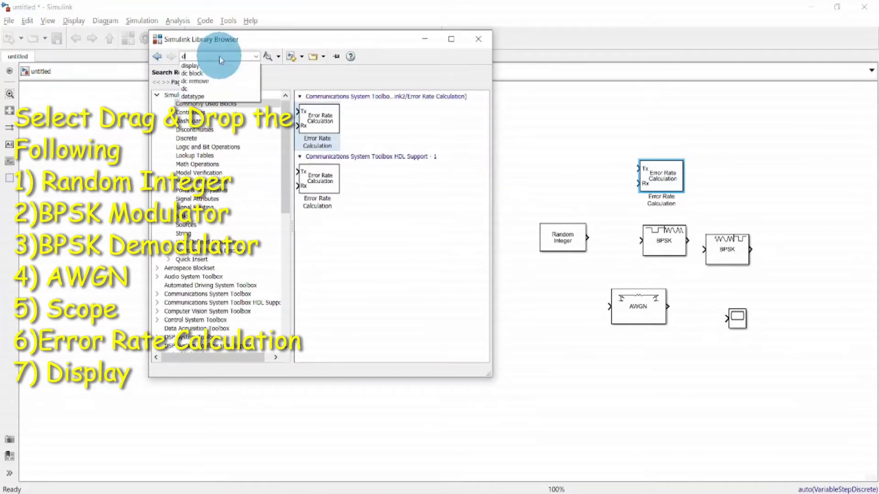
{"action": "type", "text": "isplay"}
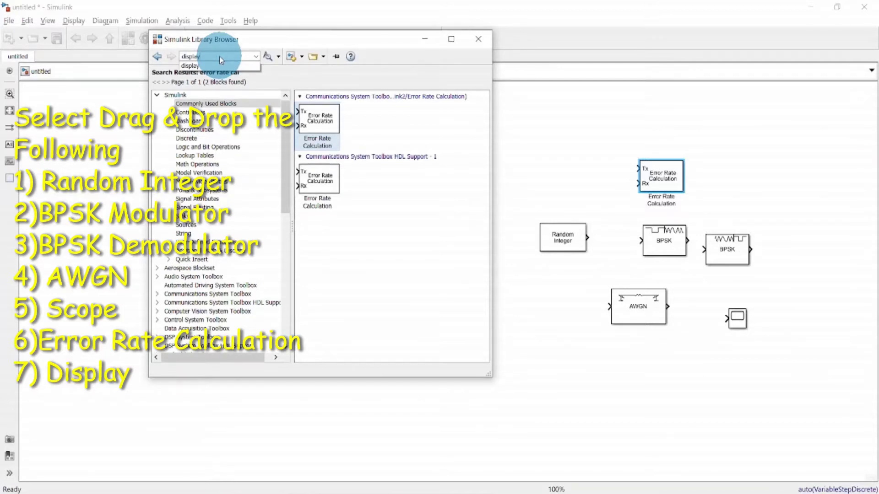
{"action": "key", "text": "Return"}
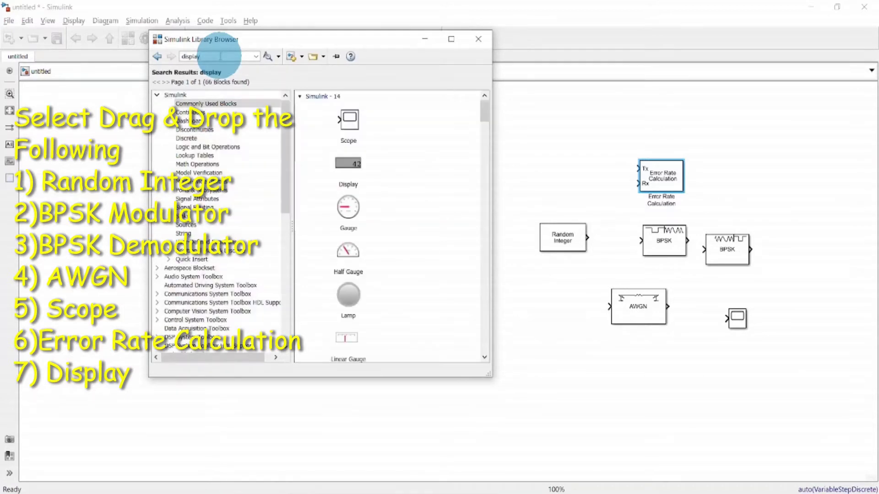
{"action": "left_click", "coordinate": [402, 225]}
{"action": "scroll", "coordinate": [403, 224], "scroll_direction": "down", "scroll_amount": 10}
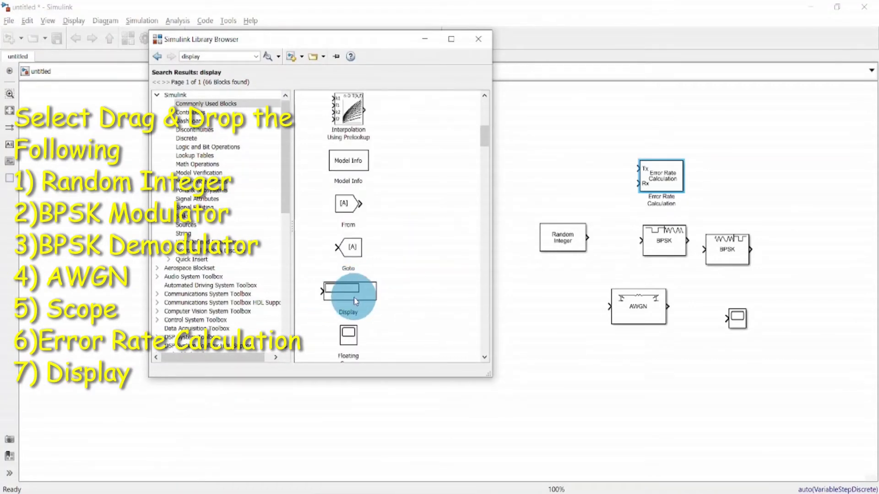
{"action": "left_click", "coordinate": [356, 300]}
{"action": "left_click_drag", "start_coordinate": [356, 300], "coordinate": [761, 177]}
Arrange the Random Integer Generator, BPSK modulator, AWGN Channel and BPSK demodulator left to right in one horizontal row.
{"action": "left_click", "coordinate": [545, 236]}
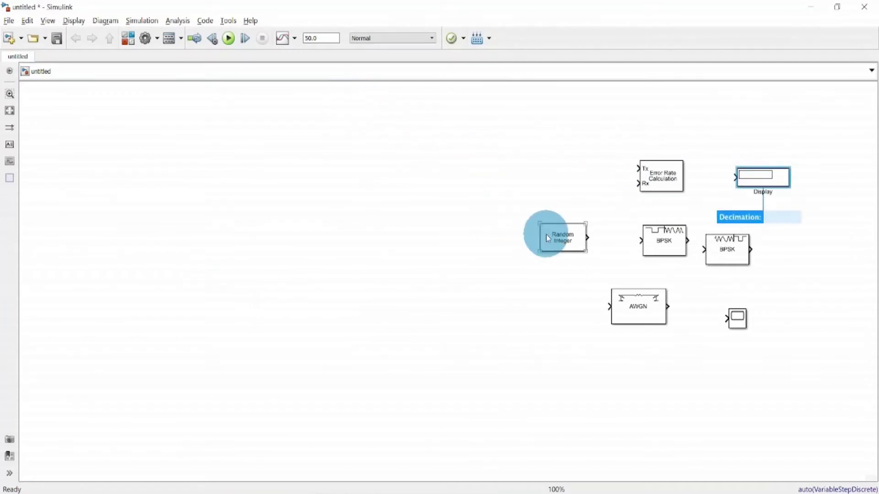
{"action": "left_click", "coordinate": [562, 244]}
{"action": "left_click_drag", "start_coordinate": [548, 248], "coordinate": [165, 311]}
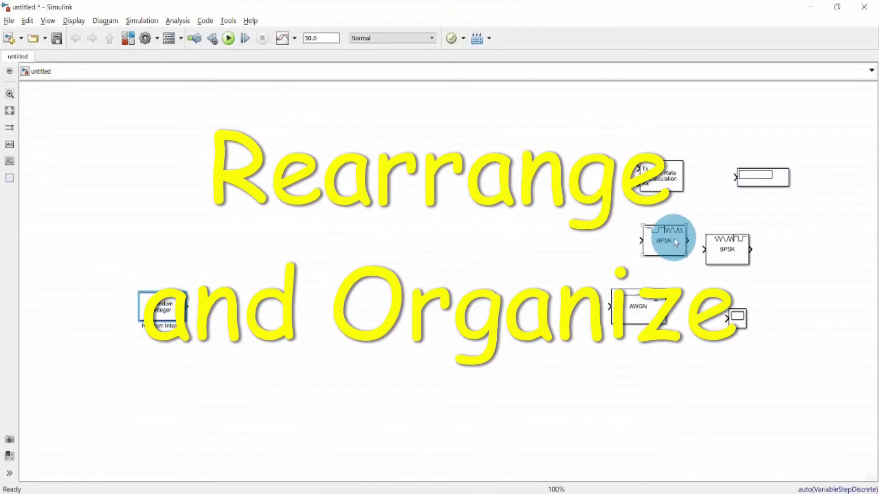
{"action": "left_click_drag", "start_coordinate": [673, 238], "coordinate": [281, 306]}
{"action": "left_click_drag", "start_coordinate": [639, 311], "coordinate": [404, 311]}
{"action": "left_click_drag", "start_coordinate": [716, 255], "coordinate": [513, 314]}
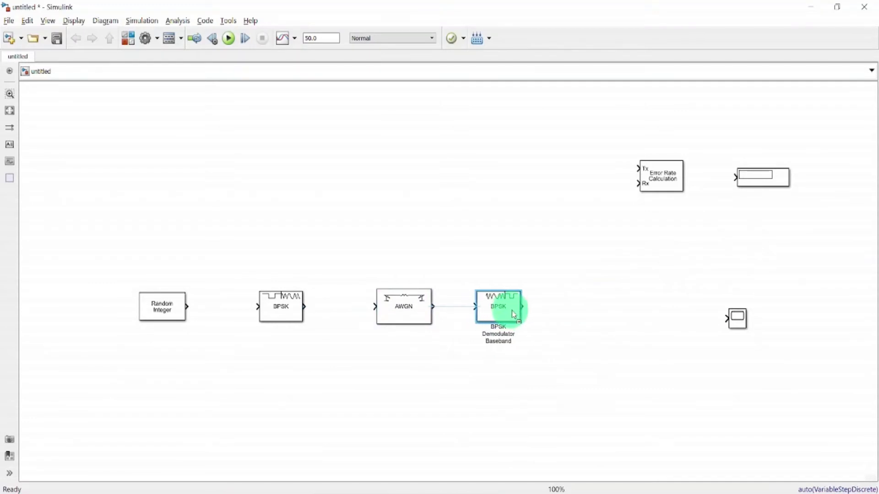
Move the Scope to the right of the BPSK demodulator and enlarge it into a tall block.
{"action": "left_click_drag", "start_coordinate": [740, 320], "coordinate": [662, 307]}
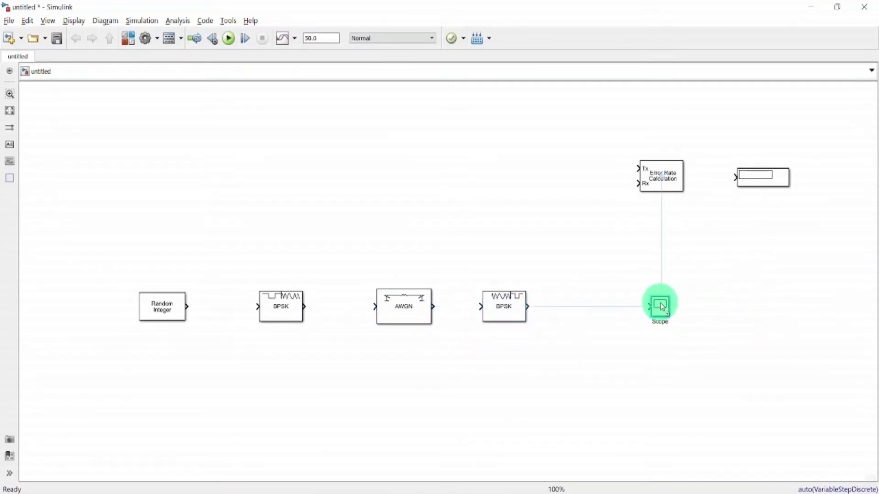
{"action": "left_click", "coordinate": [647, 306]}
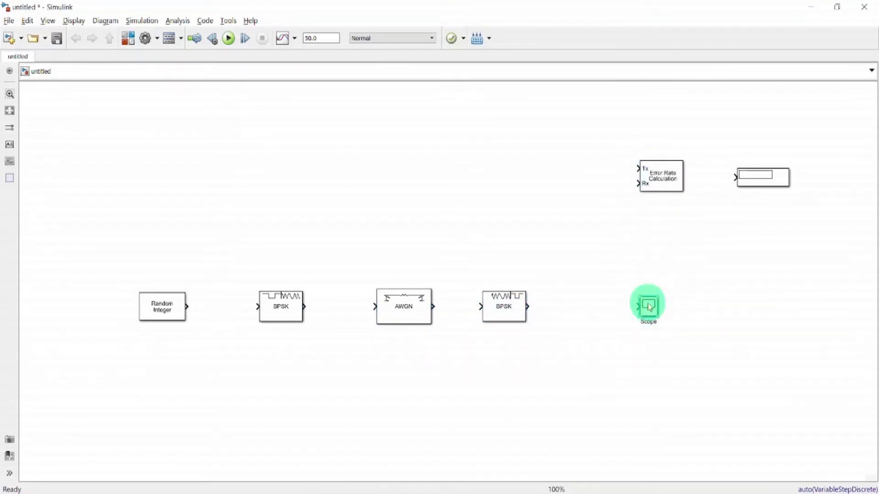
{"action": "left_click_drag", "start_coordinate": [640, 297], "coordinate": [598, 225]}
Move the Error Rate Calculation block and the Display block side by side above the Scope and demodulator.
{"action": "left_click_drag", "start_coordinate": [656, 183], "coordinate": [569, 171]}
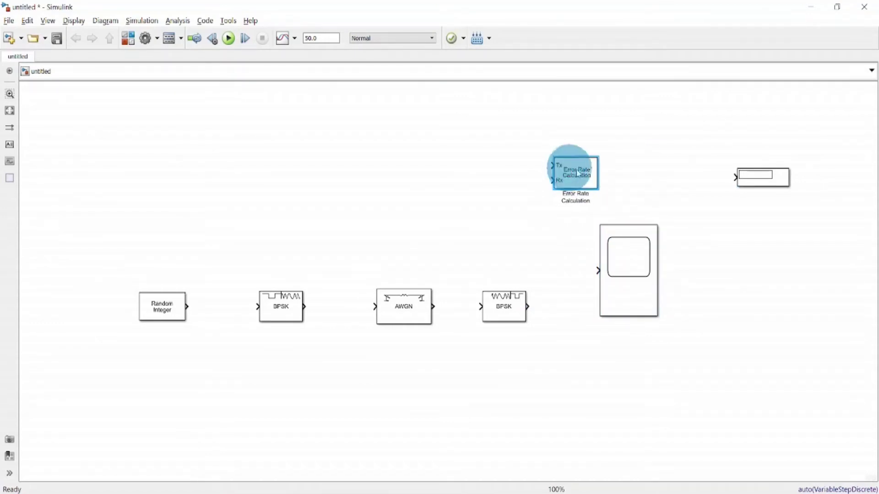
{"action": "left_click_drag", "start_coordinate": [763, 173], "coordinate": [659, 169]}
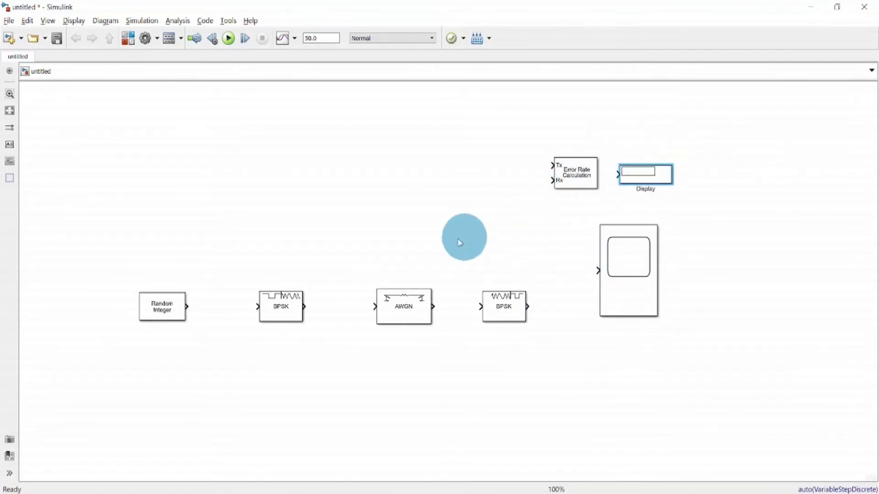
Set the Random Integer Generator's set size to 2.
{"action": "left_click", "coordinate": [10, 112]}
{"action": "left_click", "coordinate": [73, 386]}
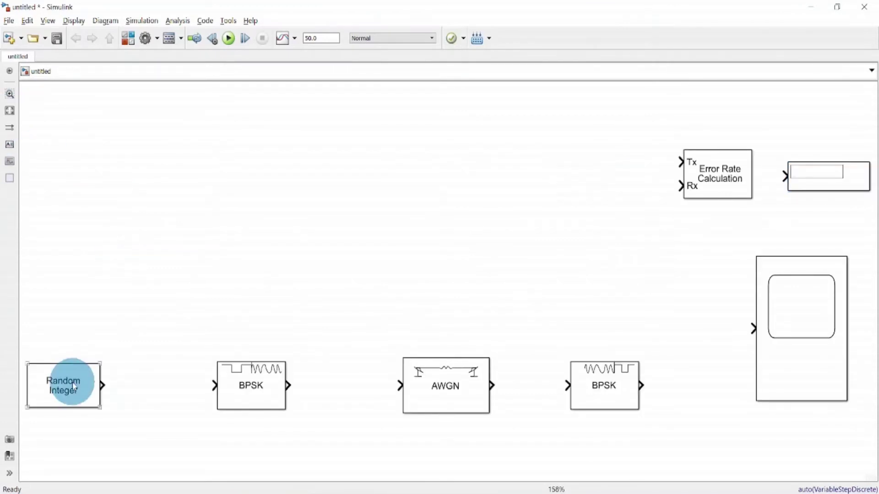
{"action": "double_click", "coordinate": [73, 386]}
{"action": "left_click_drag", "start_coordinate": [204, 296], "coordinate": [339, 137]}
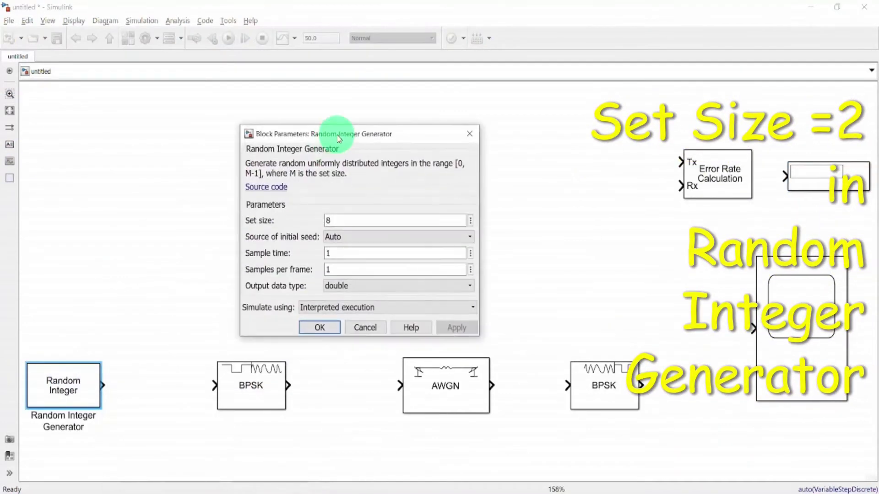
{"action": "double_click", "coordinate": [397, 224]}
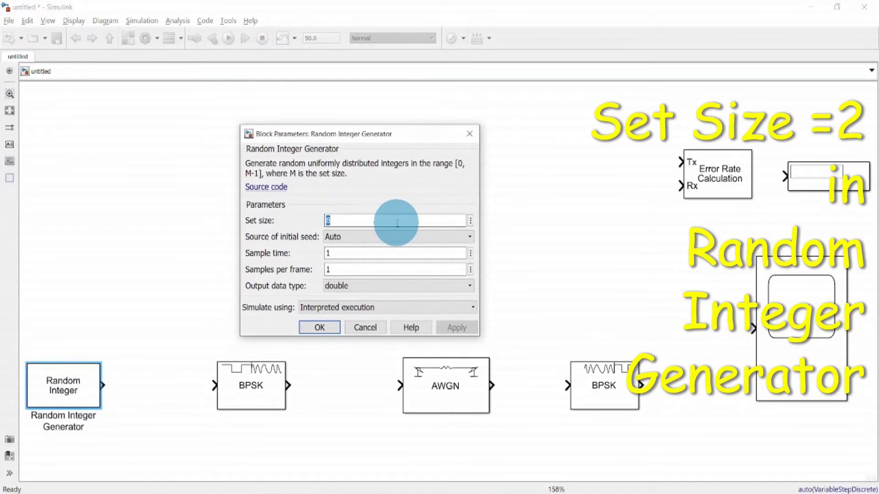
{"action": "type", "text": "2"}
{"action": "left_click", "coordinate": [457, 327]}
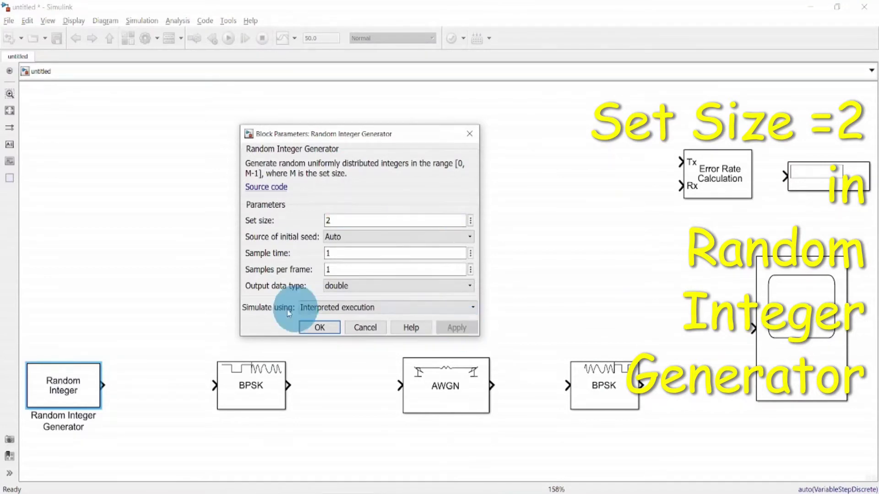
{"action": "left_click", "coordinate": [333, 326]}
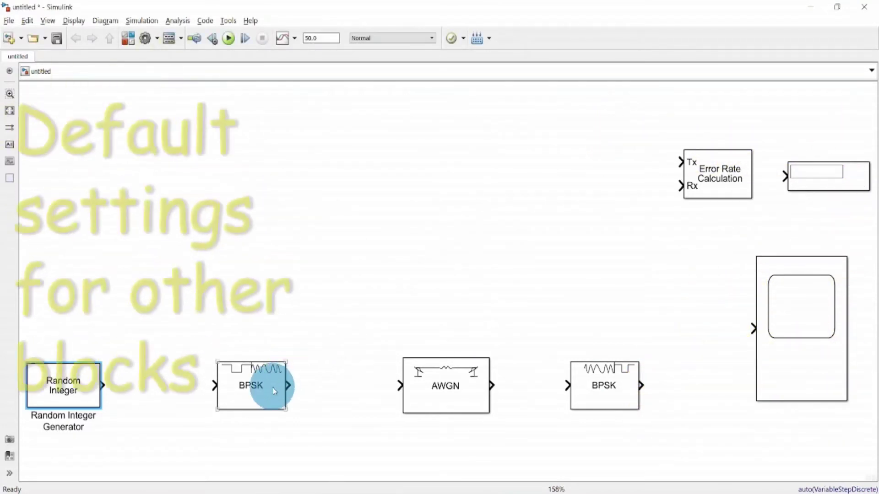
Review the default parameters of the BPSK modulator, the AWGN Channel and the BPSK demodulator, including the demodulator's data types.
{"action": "double_click", "coordinate": [273, 390]}
{"action": "left_click_drag", "start_coordinate": [361, 326], "coordinate": [363, 206]}
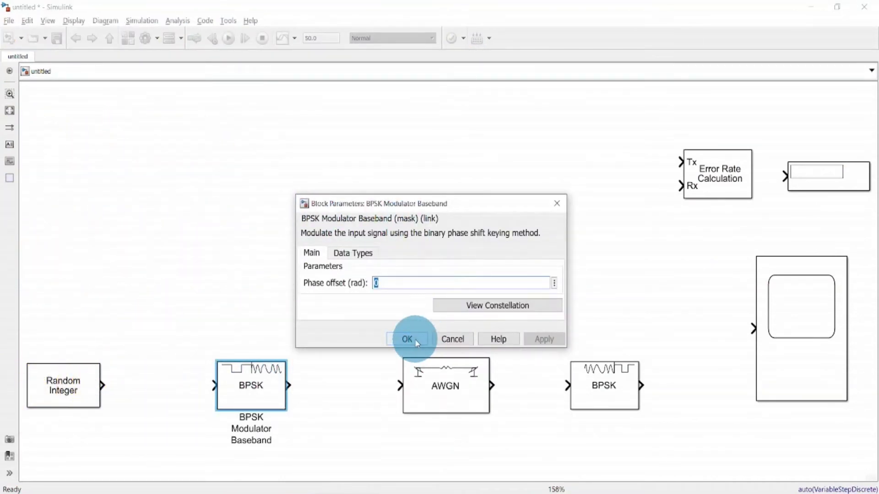
{"action": "left_click", "coordinate": [416, 341]}
{"action": "double_click", "coordinate": [447, 389]}
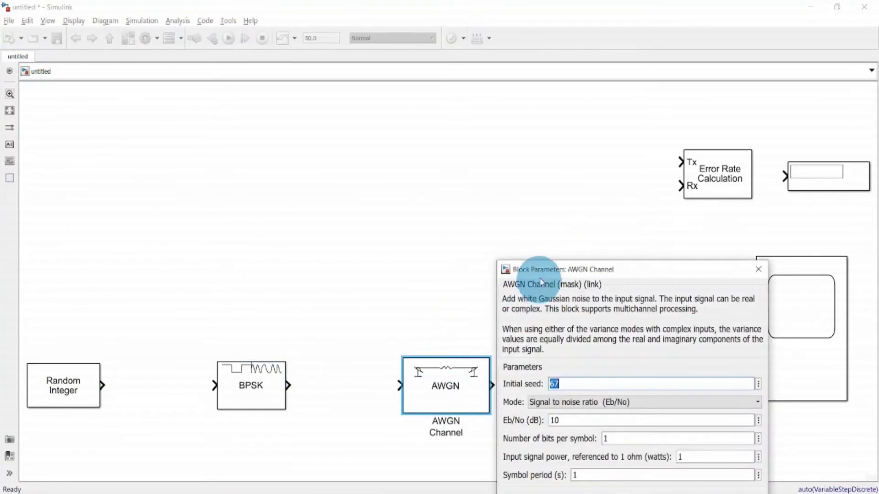
{"action": "left_click_drag", "start_coordinate": [536, 270], "coordinate": [374, 150]}
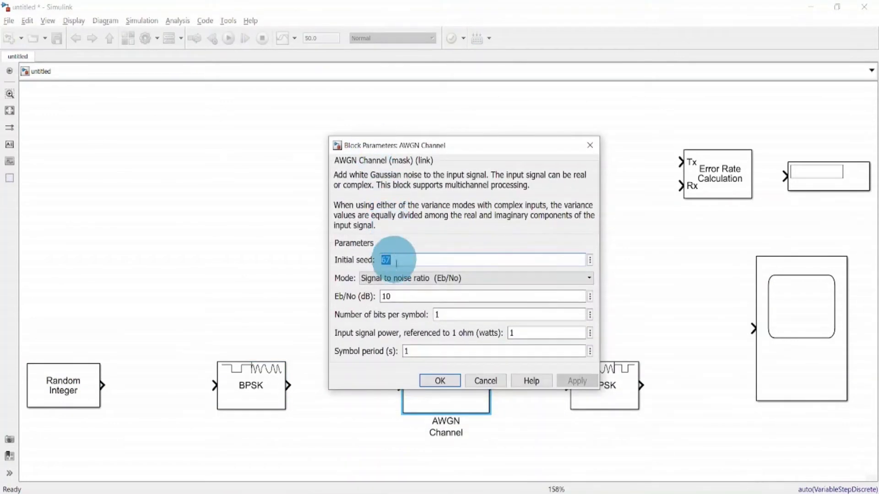
{"action": "left_click", "coordinate": [439, 381]}
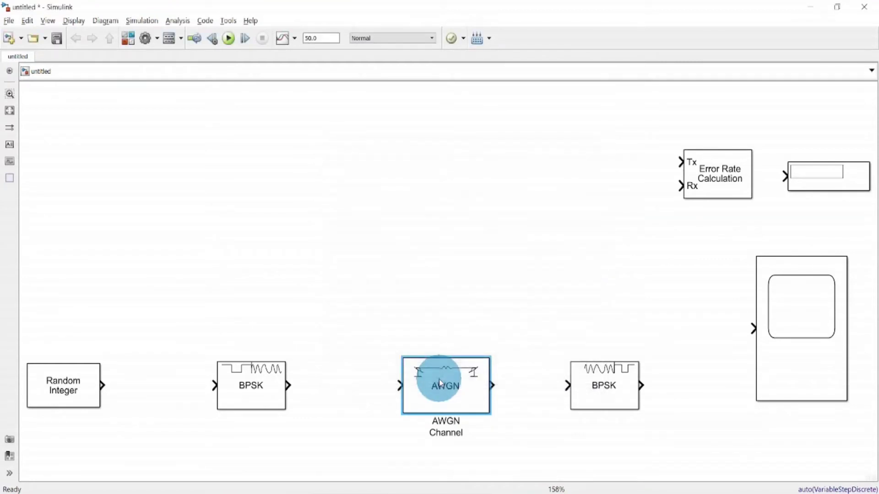
{"action": "left_click", "coordinate": [598, 376]}
{"action": "double_click", "coordinate": [598, 376]}
{"action": "left_click_drag", "start_coordinate": [508, 302], "coordinate": [475, 149]}
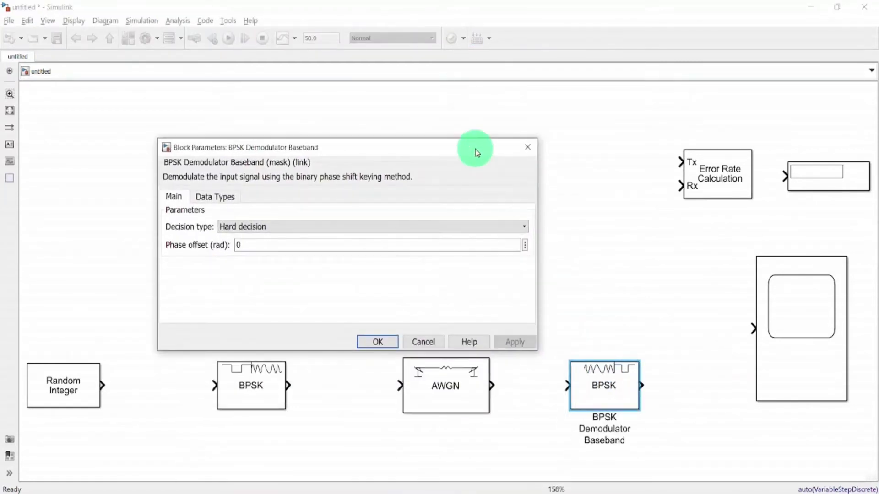
{"action": "left_click", "coordinate": [225, 197]}
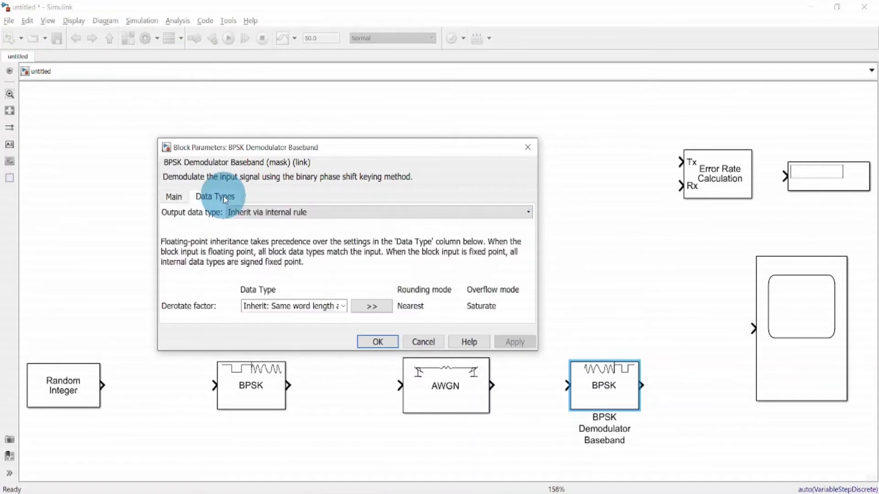
{"action": "left_click", "coordinate": [395, 342]}
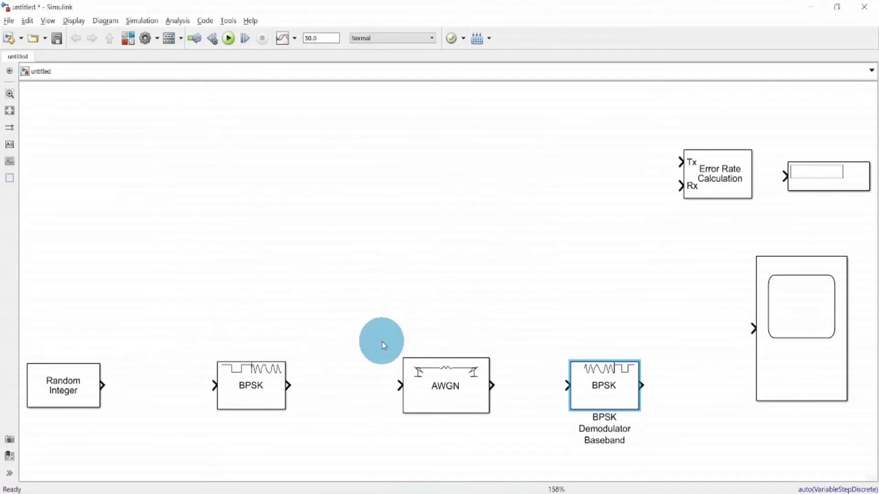
Configure the Scope with 4 input ports and close its window.
{"action": "double_click", "coordinate": [771, 304]}
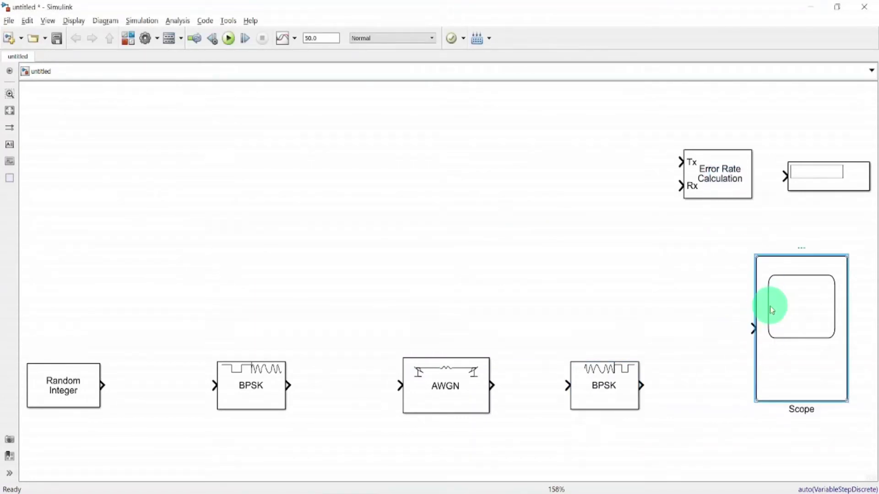
{"action": "left_click", "coordinate": [293, 116]}
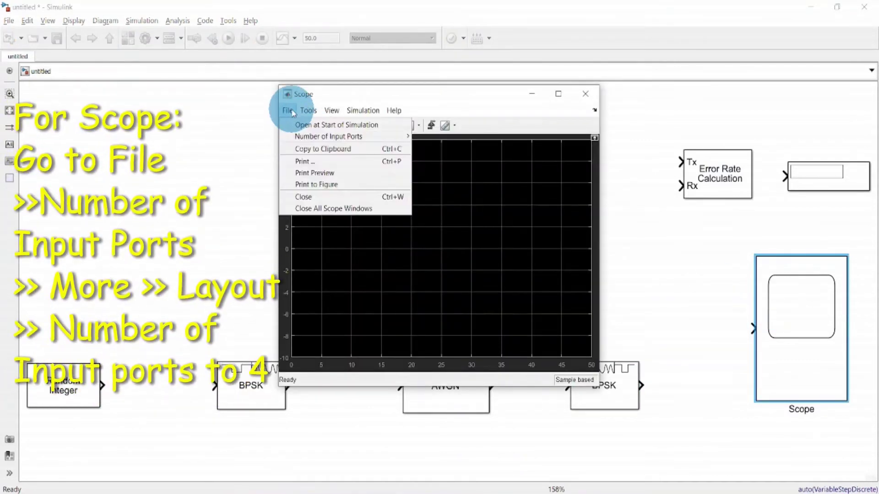
{"action": "mouse_move", "coordinate": [357, 136]}
{"action": "left_click", "coordinate": [432, 172]}
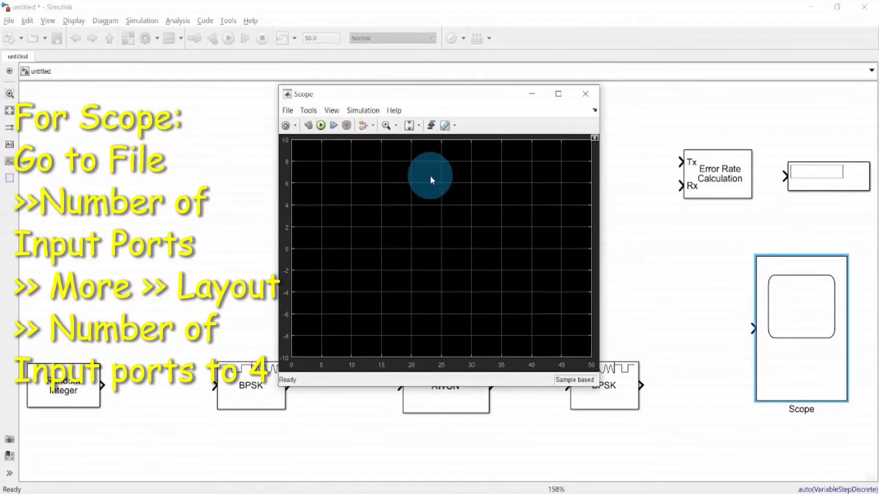
{"action": "left_click", "coordinate": [533, 230]}
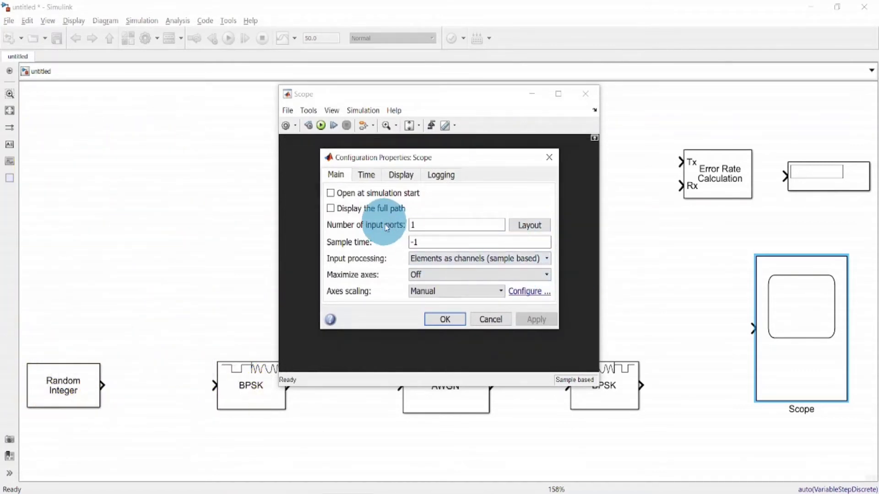
{"action": "double_click", "coordinate": [439, 224]}
{"action": "type", "text": "4"}
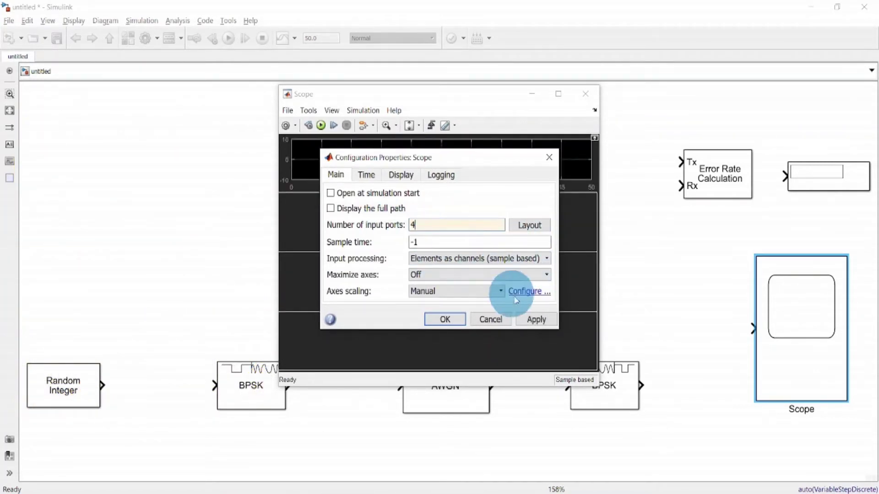
{"action": "left_click", "coordinate": [436, 318]}
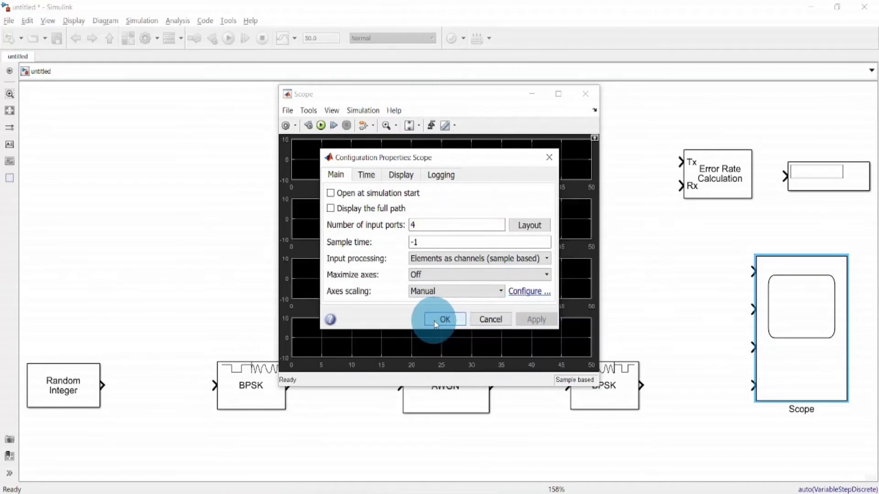
{"action": "left_click", "coordinate": [585, 93]}
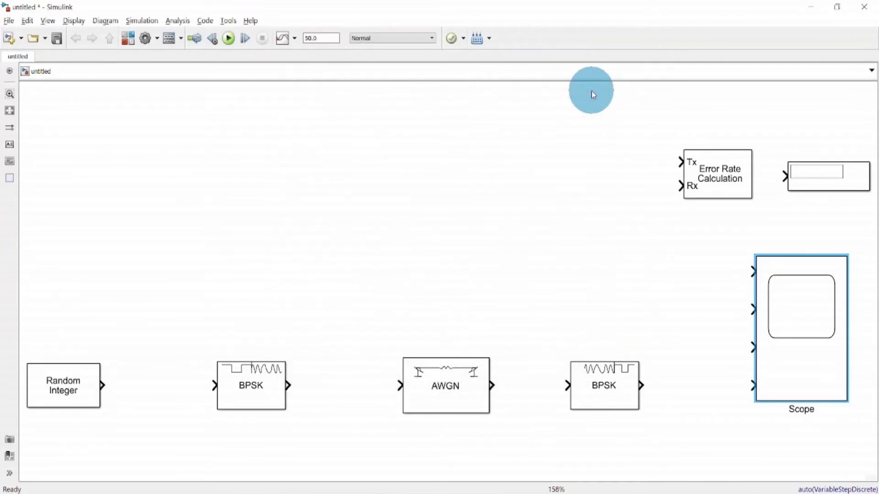
Set the Error Rate Calculation block's output data to Port.
{"action": "left_click", "coordinate": [716, 170]}
{"action": "double_click", "coordinate": [716, 170]}
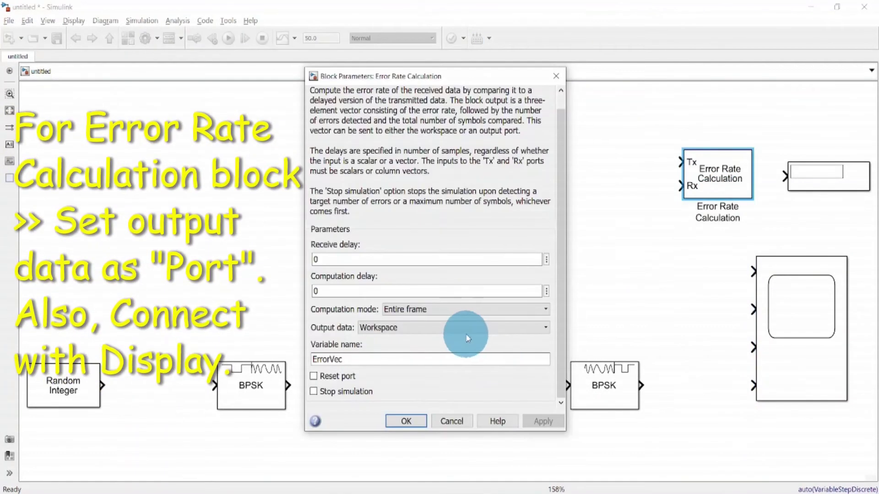
{"action": "left_click", "coordinate": [414, 328]}
{"action": "left_click", "coordinate": [445, 350]}
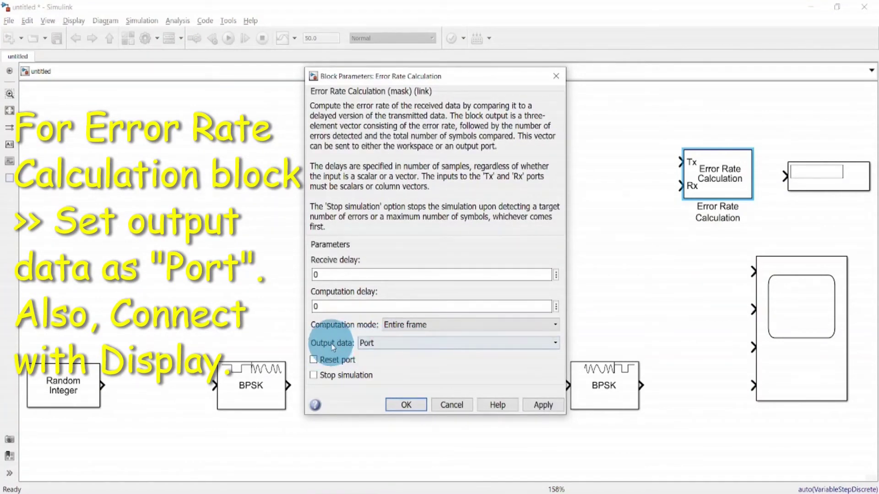
{"action": "left_click", "coordinate": [542, 407]}
{"action": "left_click", "coordinate": [406, 405]}
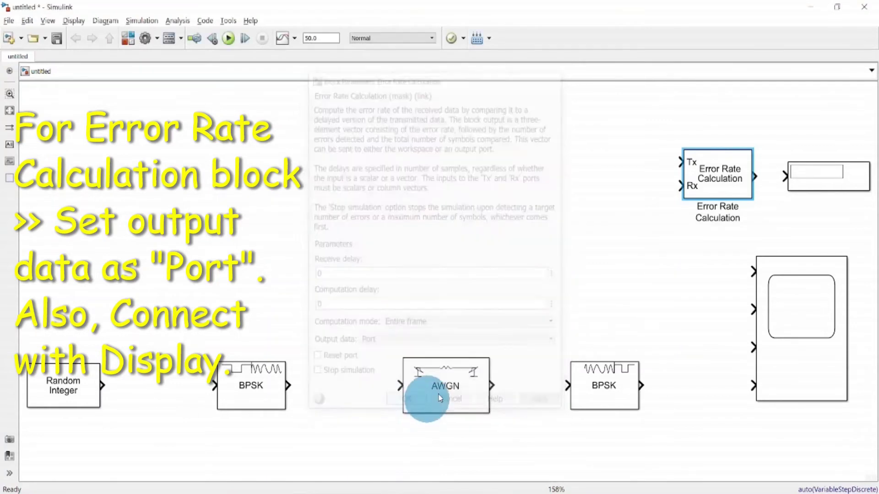
Connect the Error Rate Calculation output to the Display, enlarge the Display above the Scope and align the two blocks.
{"action": "left_click", "coordinate": [721, 179]}
{"action": "left_click_drag", "start_coordinate": [722, 178], "coordinate": [693, 200]}
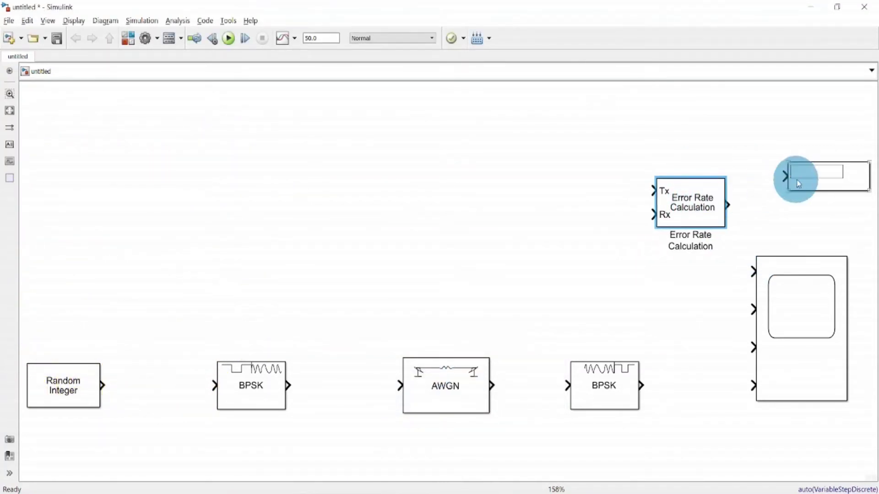
{"action": "left_click_drag", "start_coordinate": [795, 180], "coordinate": [795, 223]}
{"action": "left_click_drag", "start_coordinate": [728, 205], "coordinate": [750, 143]}
{"action": "left_click", "coordinate": [755, 187]}
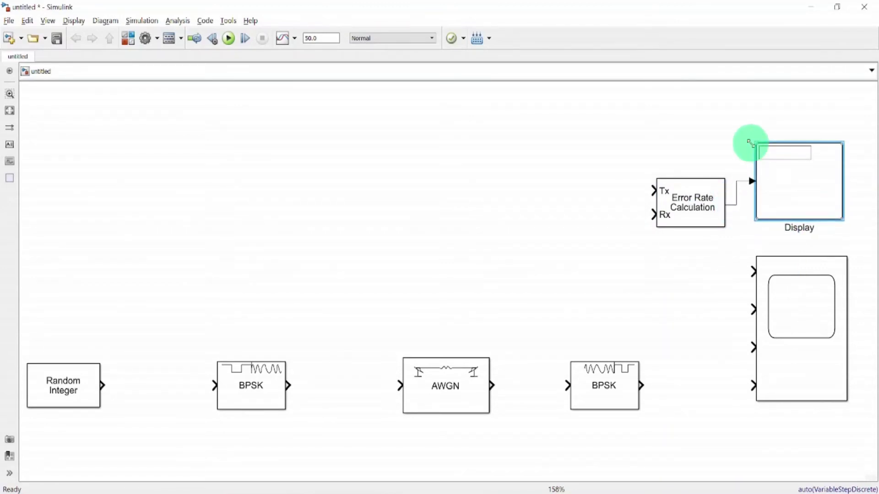
{"action": "left_click_drag", "start_coordinate": [686, 206], "coordinate": [693, 181]}
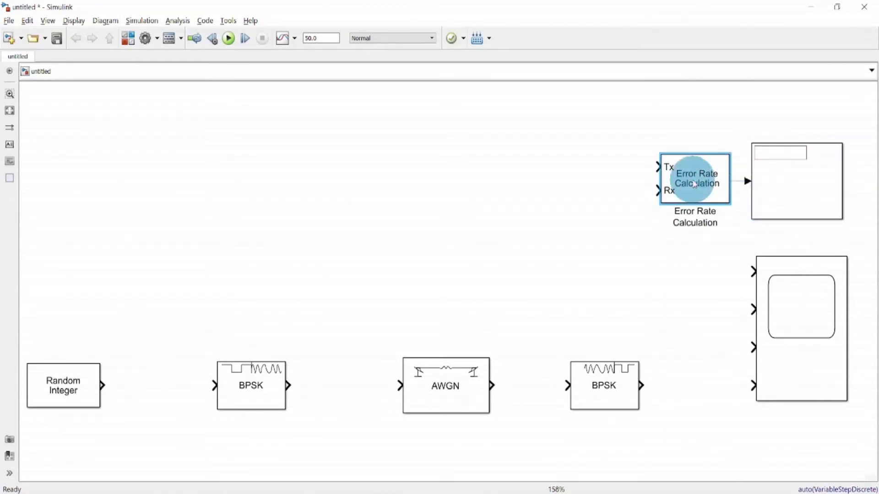
{"action": "left_click", "coordinate": [577, 210]}
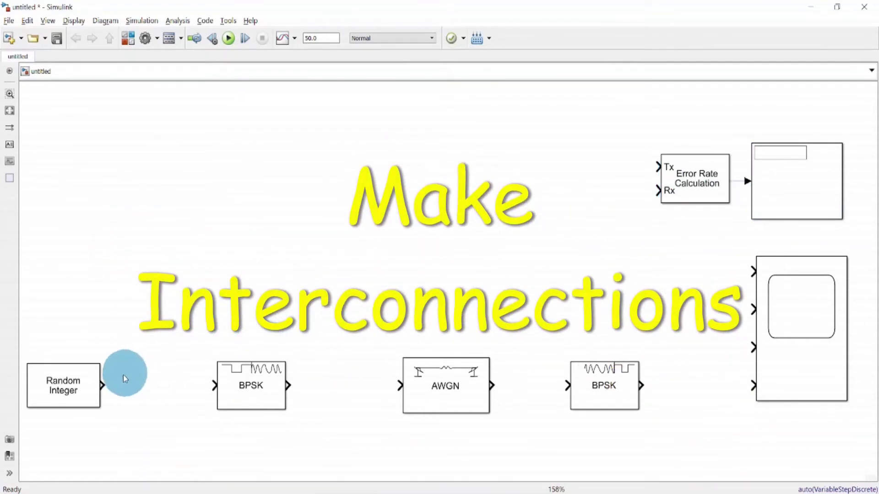
Wire the Random Integer Generator, BPSK modulator, AWGN Channel and BPSK demodulator in series, ending at the Scope's fourth input.
{"action": "mouse_move", "coordinate": [102, 385]}
{"action": "left_mouse_down"}
{"action": "mouse_move", "coordinate": [224, 391]}
{"action": "mouse_move", "coordinate": [214, 385]}
{"action": "left_mouse_up"}
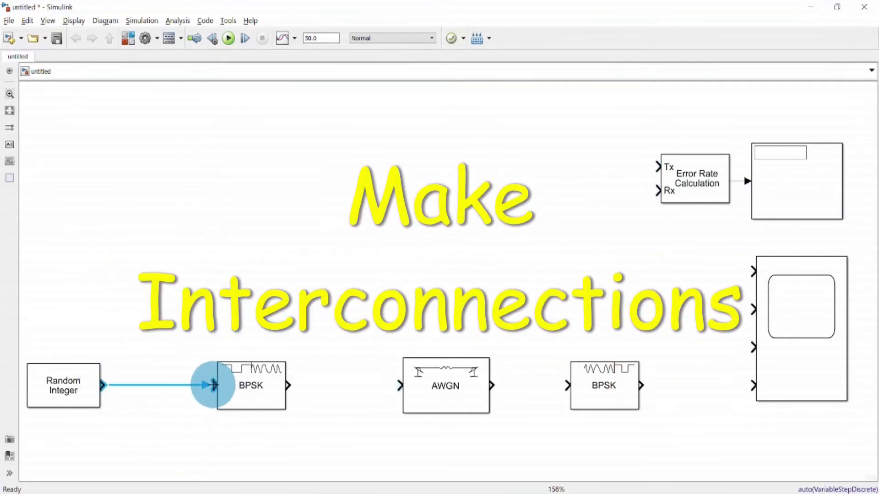
{"action": "left_click_drag", "start_coordinate": [288, 385], "coordinate": [399, 385]}
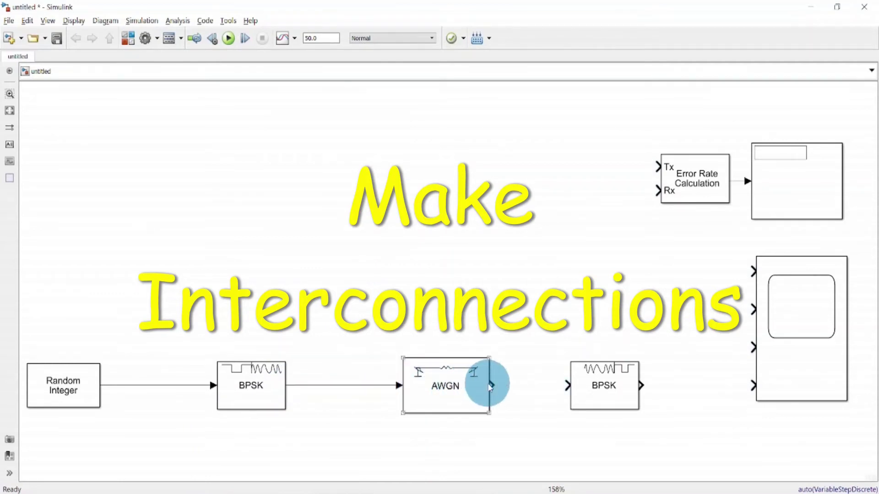
{"action": "left_click_drag", "start_coordinate": [491, 384], "coordinate": [567, 385]}
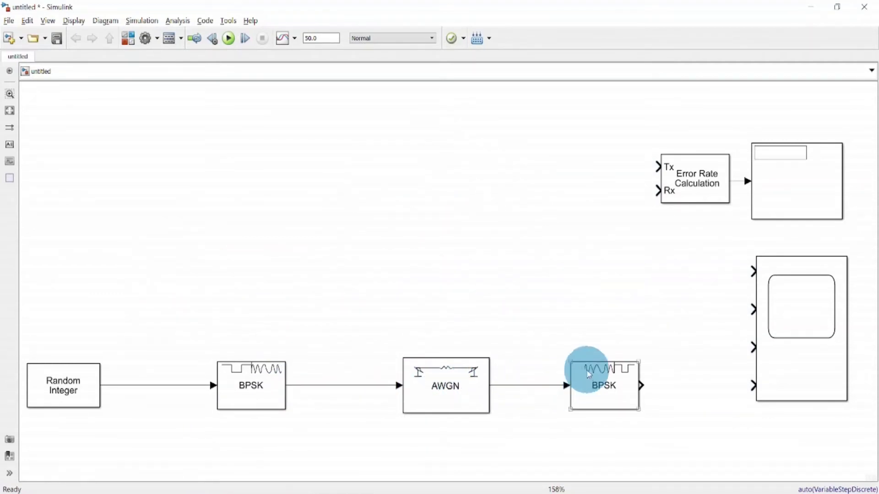
{"action": "left_click_drag", "start_coordinate": [643, 384], "coordinate": [751, 389]}
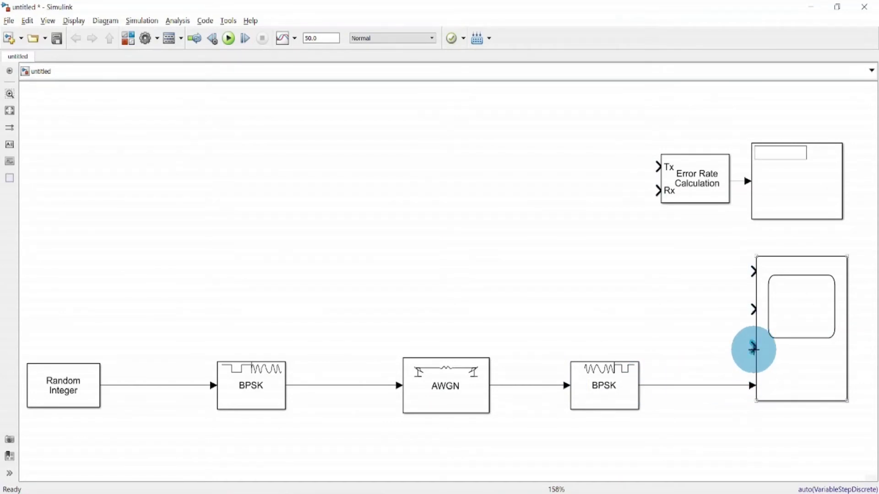
Branch the AWGN, BPSK modulator and Random Integer Generator output signals to the Scope's third, second and first inputs respectively.
{"action": "left_click_drag", "start_coordinate": [752, 349], "coordinate": [532, 386]}
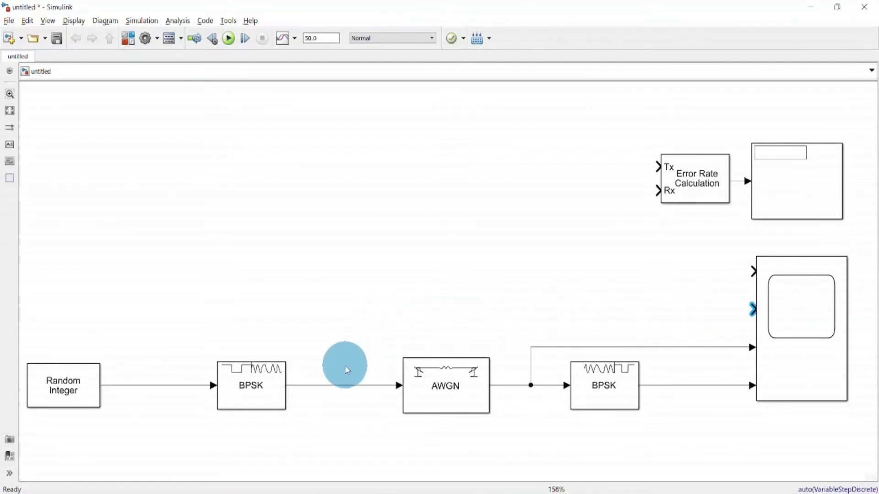
{"action": "left_click_drag", "start_coordinate": [344, 384], "coordinate": [524, 318]}
{"action": "left_click", "coordinate": [747, 272]}
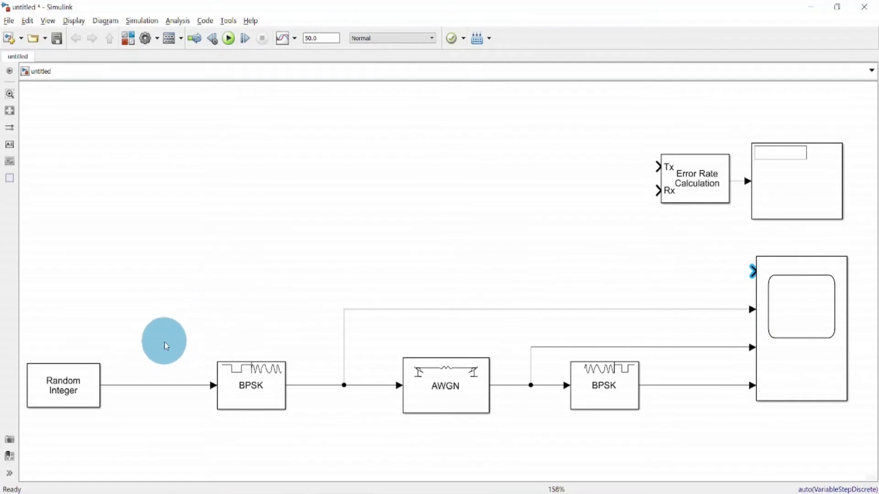
{"action": "left_click_drag", "start_coordinate": [166, 372], "coordinate": [168, 386]}
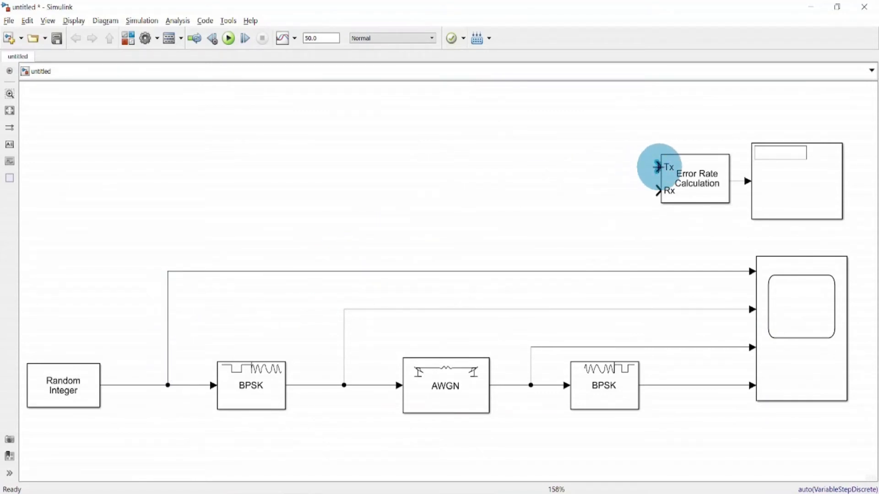
Branch the Random Integer Generator signal to the Error Rate Calculation's Tx input and the BPSK demodulator output to its Rx input.
{"action": "left_click_drag", "start_coordinate": [657, 167], "coordinate": [168, 272]}
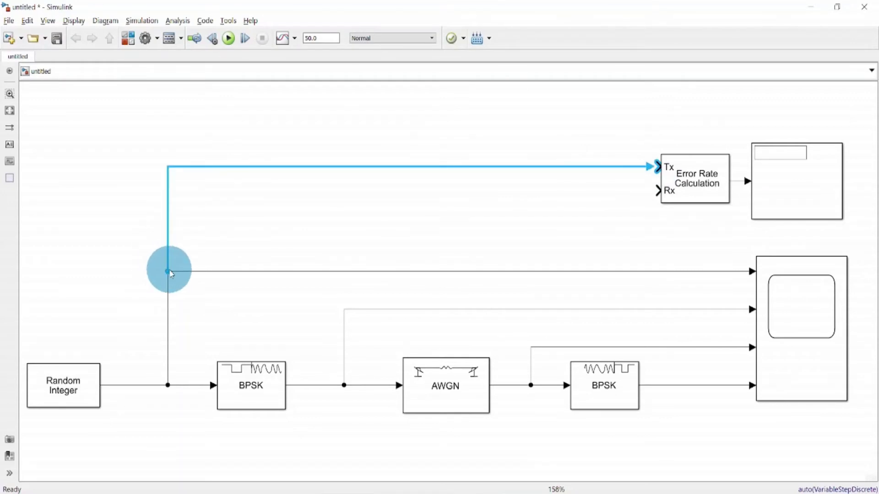
{"action": "left_click_drag", "start_coordinate": [662, 188], "coordinate": [665, 189]}
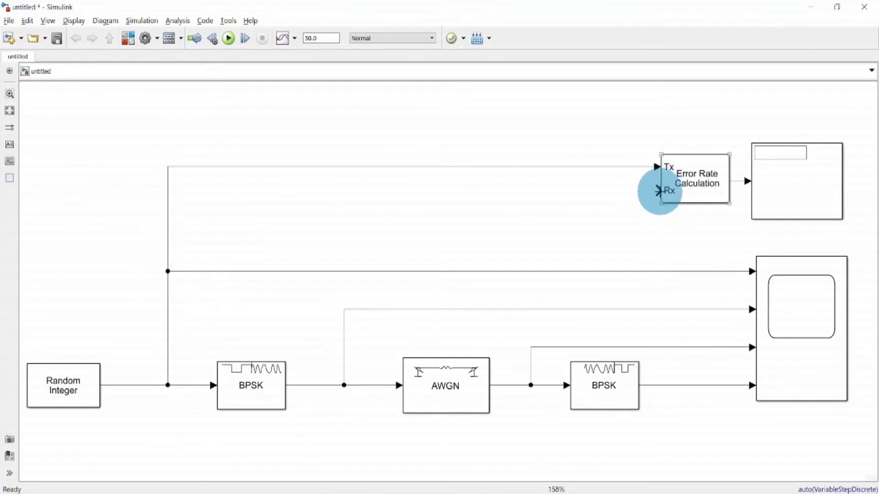
{"action": "left_click_drag", "start_coordinate": [658, 190], "coordinate": [649, 386]}
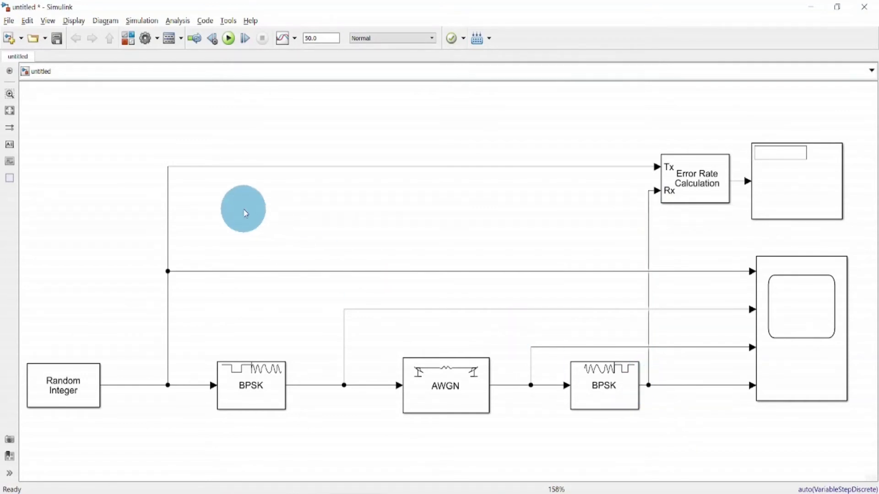
{"action": "left_click", "coordinate": [10, 110]}
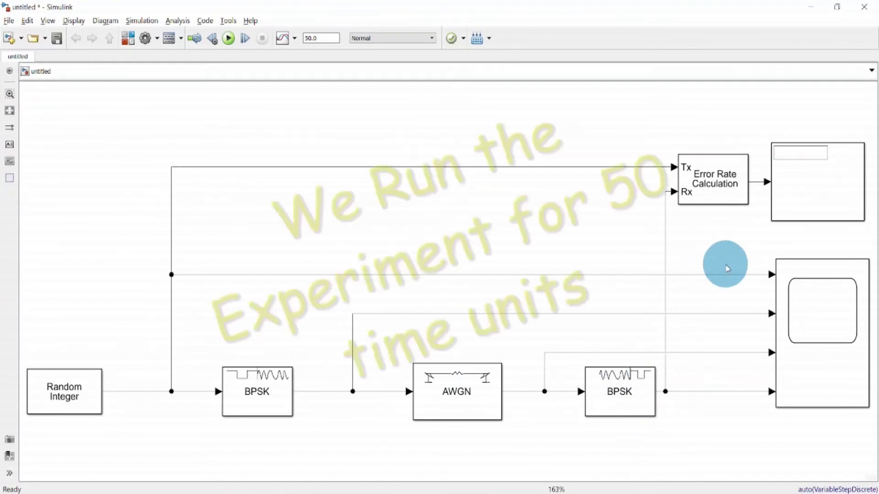
Run the simulation with a stop time of 50.0 and open the Scope results in a maximized window.
{"action": "double_click", "coordinate": [310, 39]}
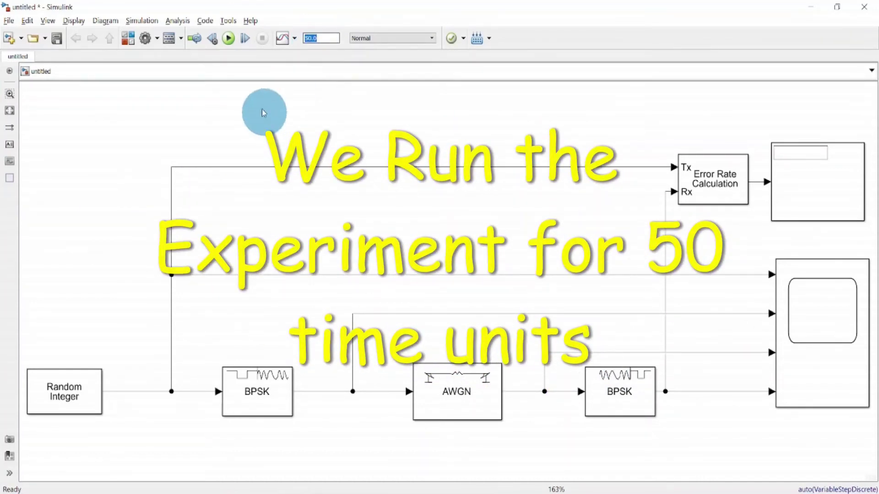
{"action": "left_click", "coordinate": [229, 39]}
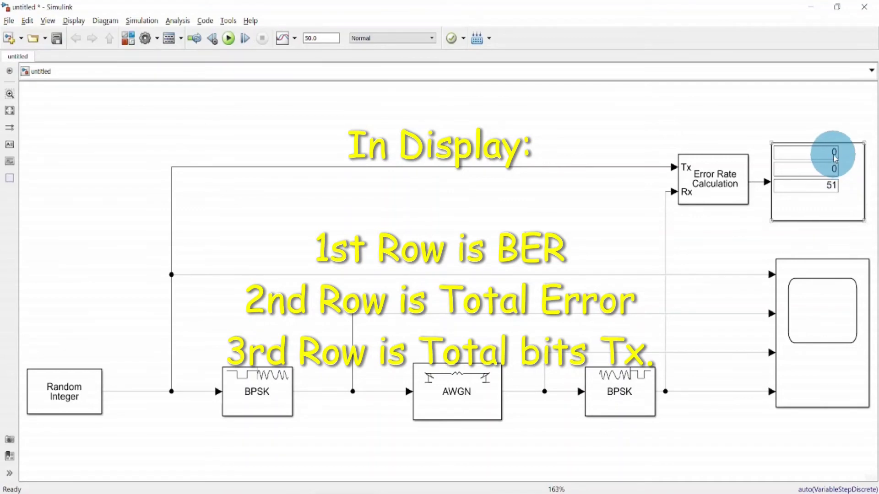
{"action": "double_click", "coordinate": [827, 321]}
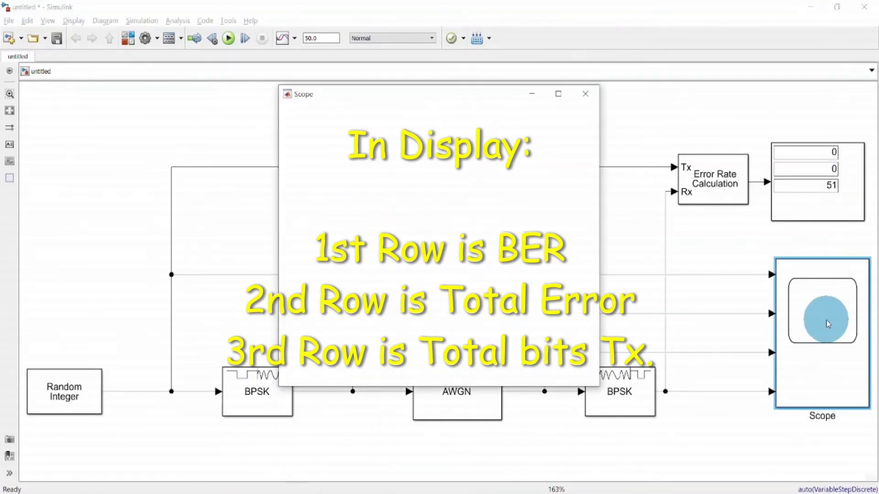
{"action": "left_click", "coordinate": [558, 94]}
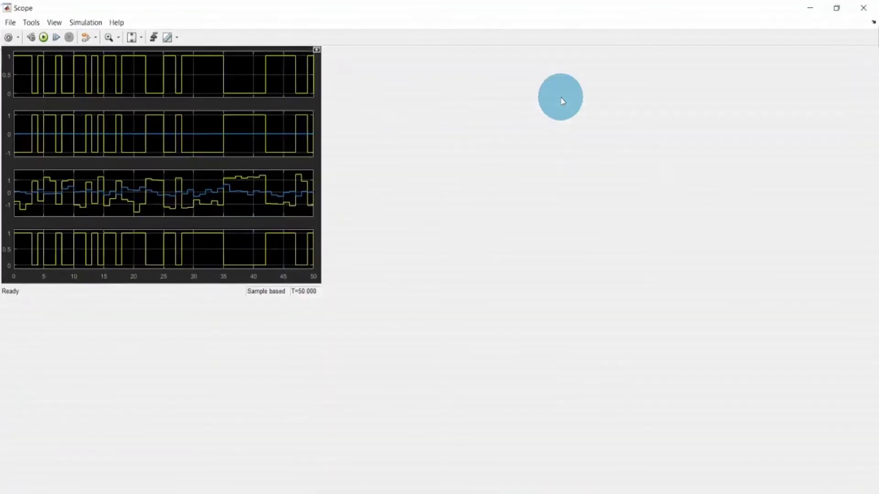
Show legends on the Scope plots, move the Random Integer Generator legend clear of the plot corner and close the Scope.
{"action": "left_click", "coordinate": [29, 21]}
{"action": "mouse_move", "coordinate": [46, 23]}
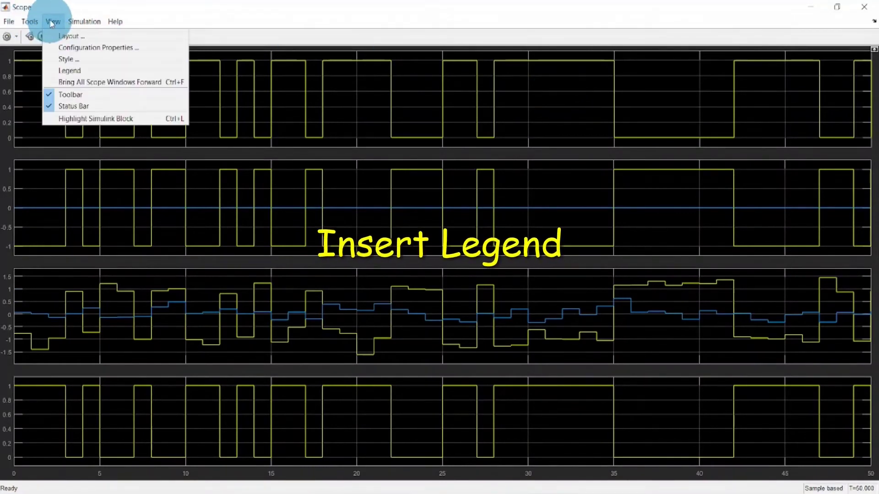
{"action": "left_click", "coordinate": [71, 72]}
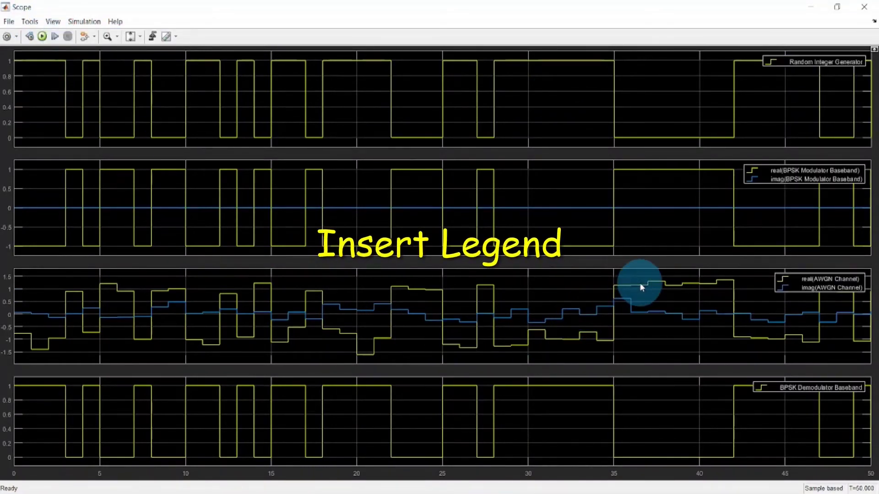
{"action": "left_click_drag", "start_coordinate": [800, 67], "coordinate": [750, 87]}
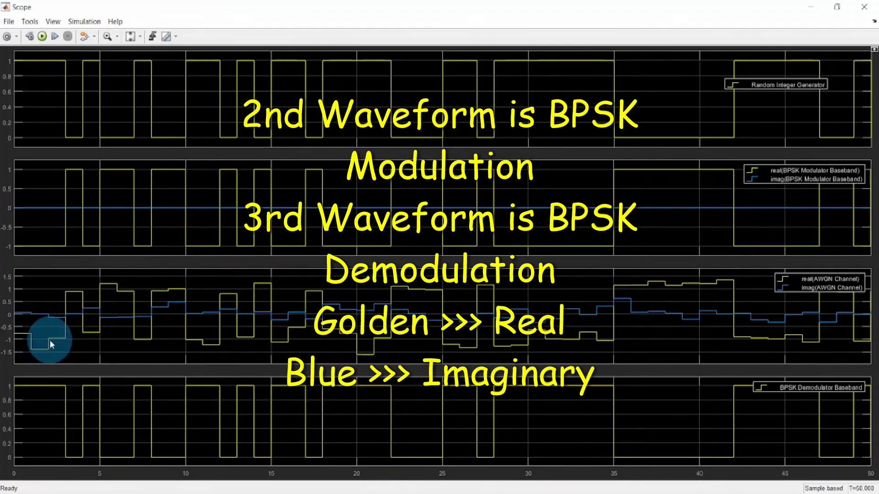
{"action": "left_click", "coordinate": [864, 7]}
Set the AWGN Channel block's Eb/No to -10 dB.
{"action": "left_click", "coordinate": [463, 396]}
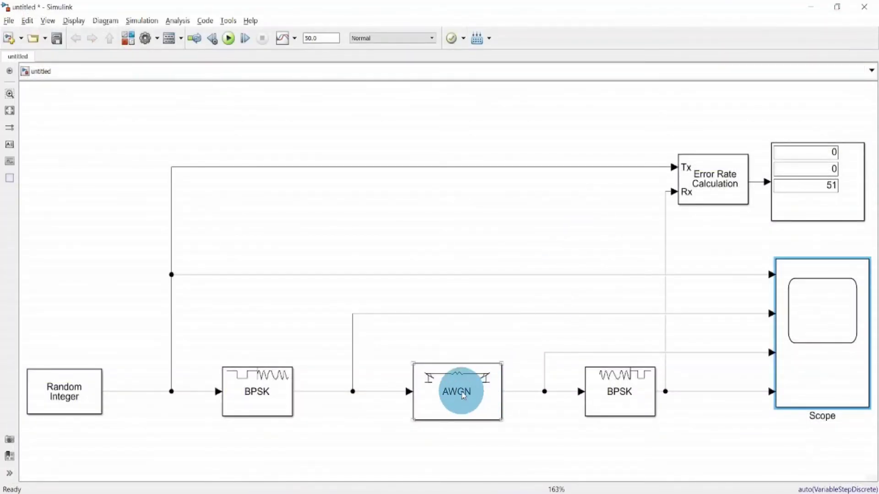
{"action": "double_click", "coordinate": [463, 396]}
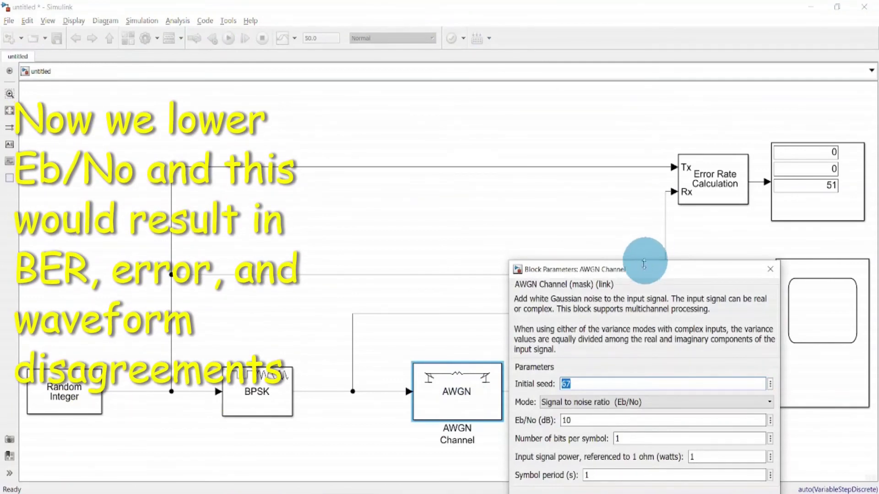
{"action": "left_click_drag", "start_coordinate": [643, 270], "coordinate": [535, 152]}
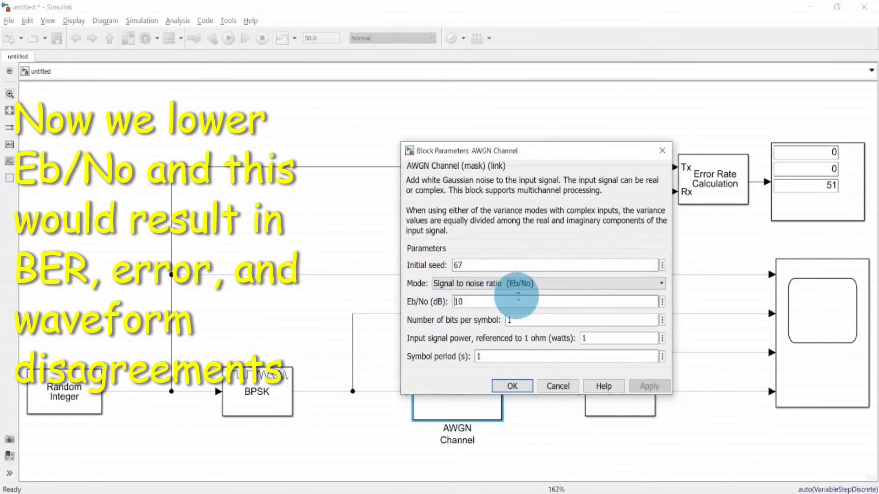
{"action": "type", "text": "-"}
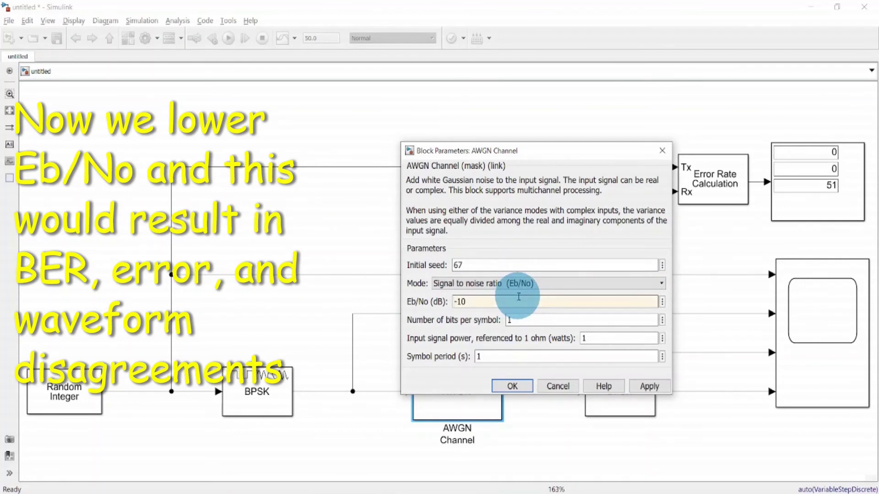
{"action": "left_click", "coordinate": [649, 385]}
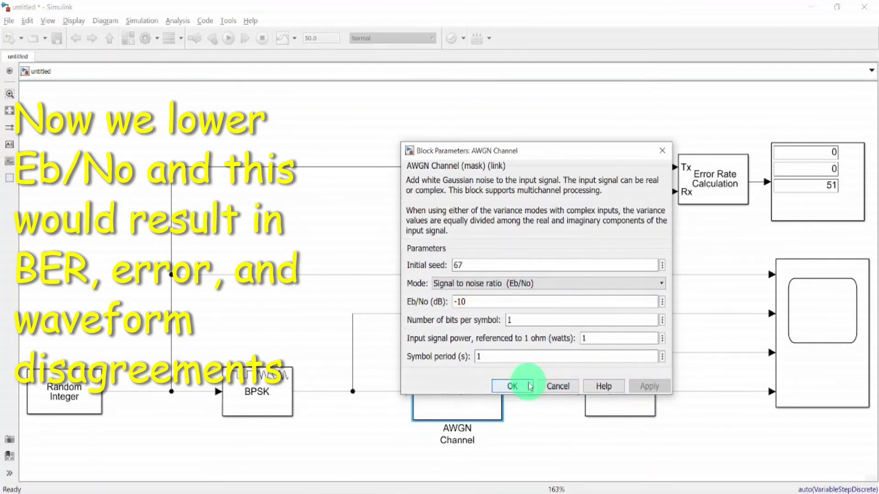
{"action": "left_click", "coordinate": [530, 386]}
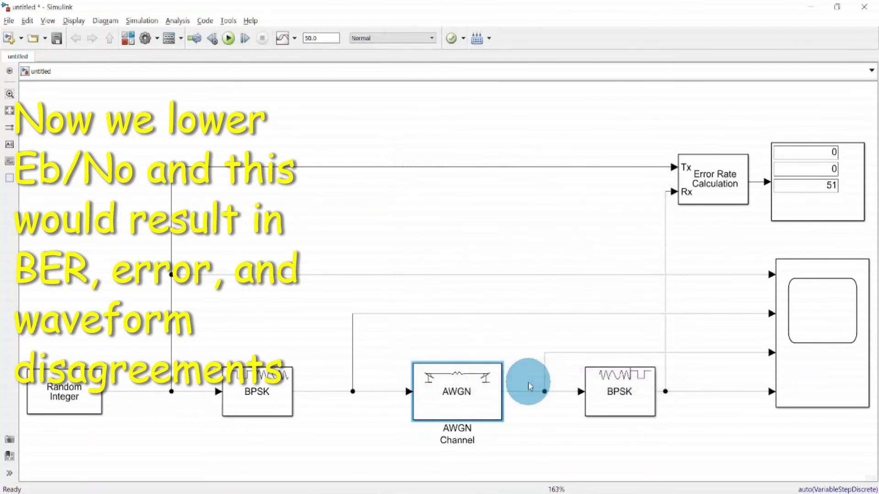
Rerun the simulation and check the Scope waveforms against the Display's error results, repositioning the Random Integer Generator legend in the first plot.
{"action": "left_click", "coordinate": [230, 39]}
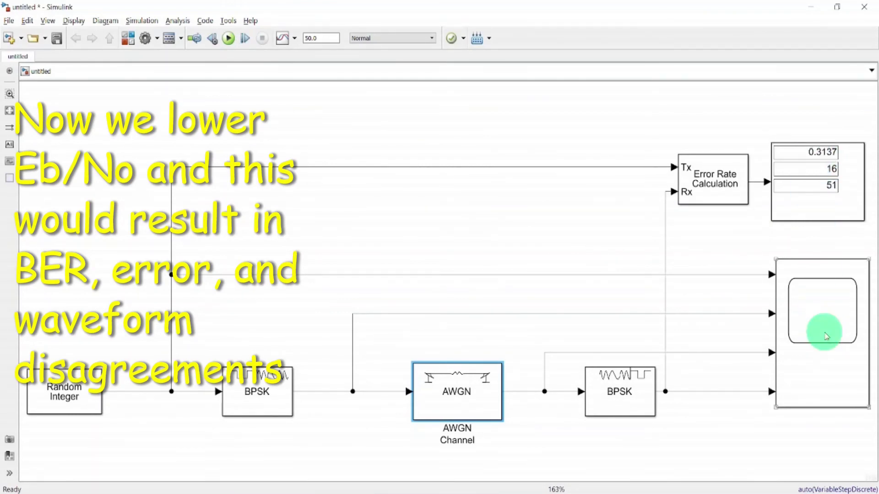
{"action": "double_click", "coordinate": [818, 329]}
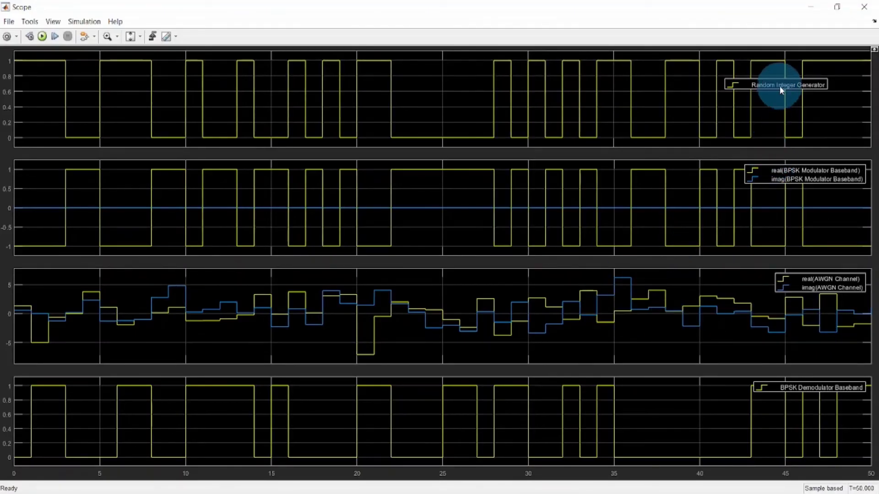
{"action": "left_click_drag", "start_coordinate": [779, 86], "coordinate": [816, 79]}
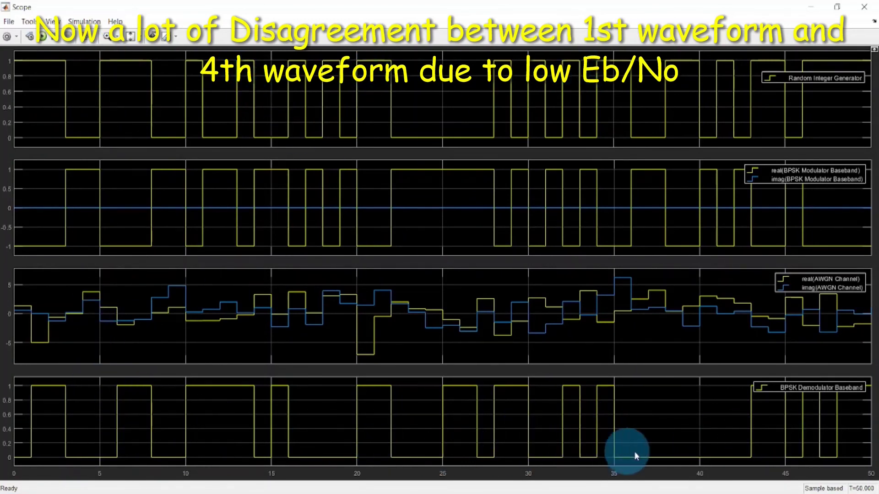
{"action": "left_click", "coordinate": [810, 6]}
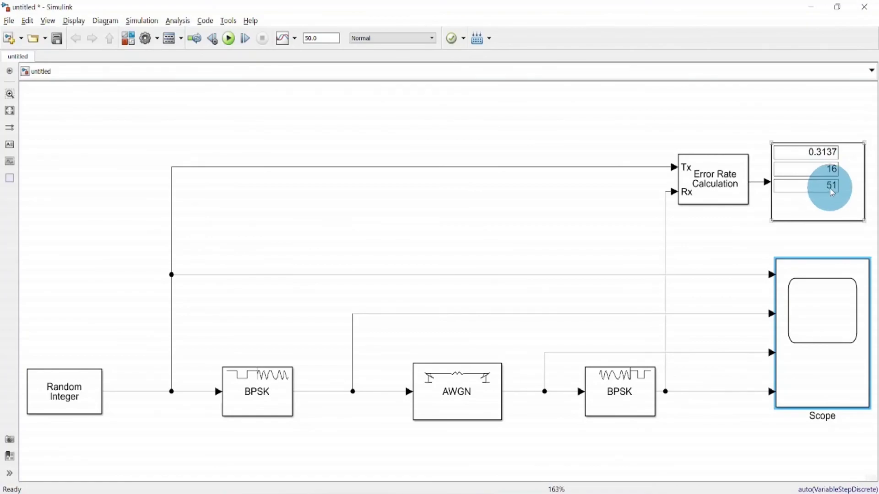
{"action": "key", "text": "alt+Tab"}
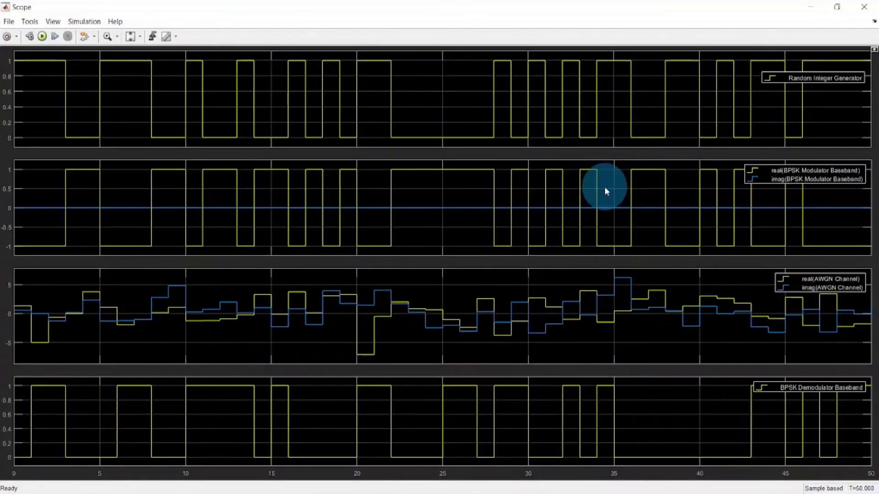